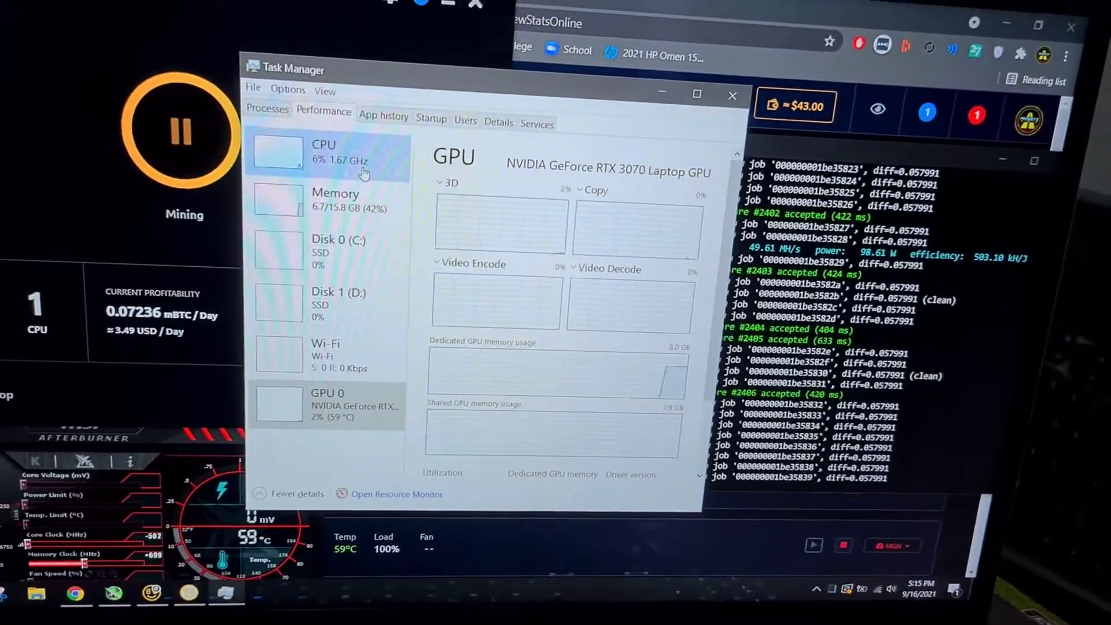
Inspect the CPU performance graphs in Task Manager, followed by the GPU 0 graphs and memory usage details.
{"action": "left_click", "coordinate": [363, 173]}
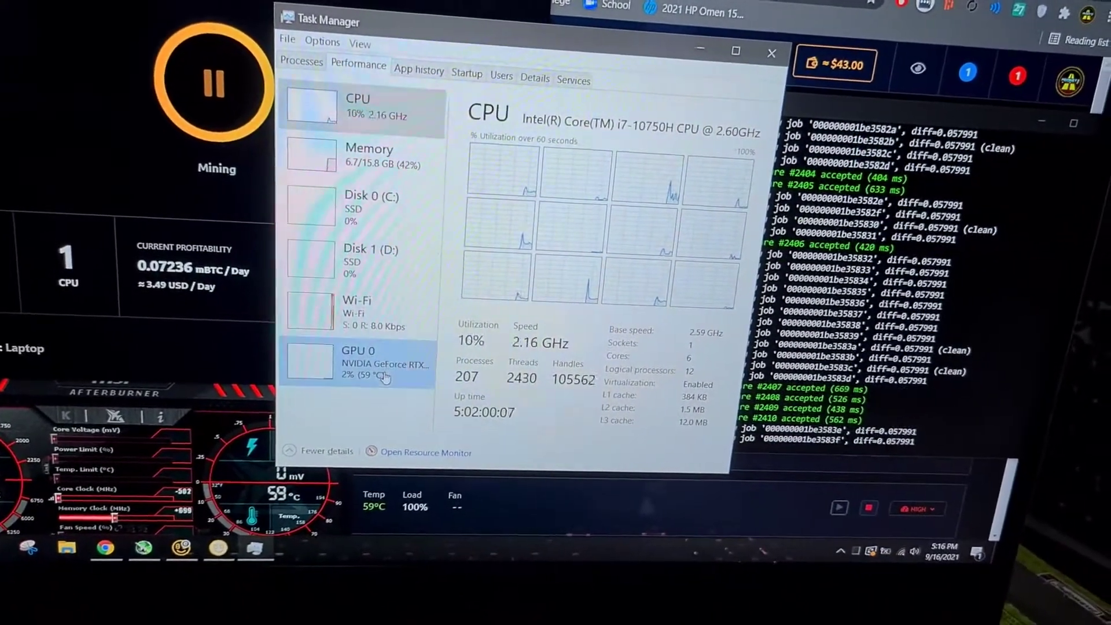
{"action": "left_click", "coordinate": [375, 385]}
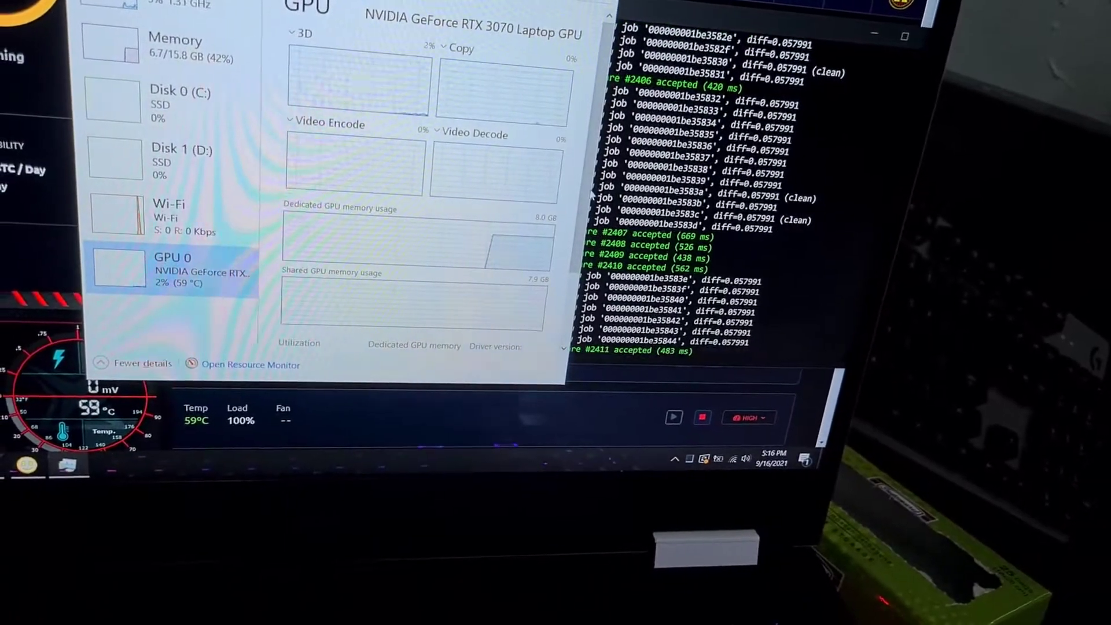
{"action": "scroll", "coordinate": [591, 195], "scroll_direction": "down", "scroll_amount": 3}
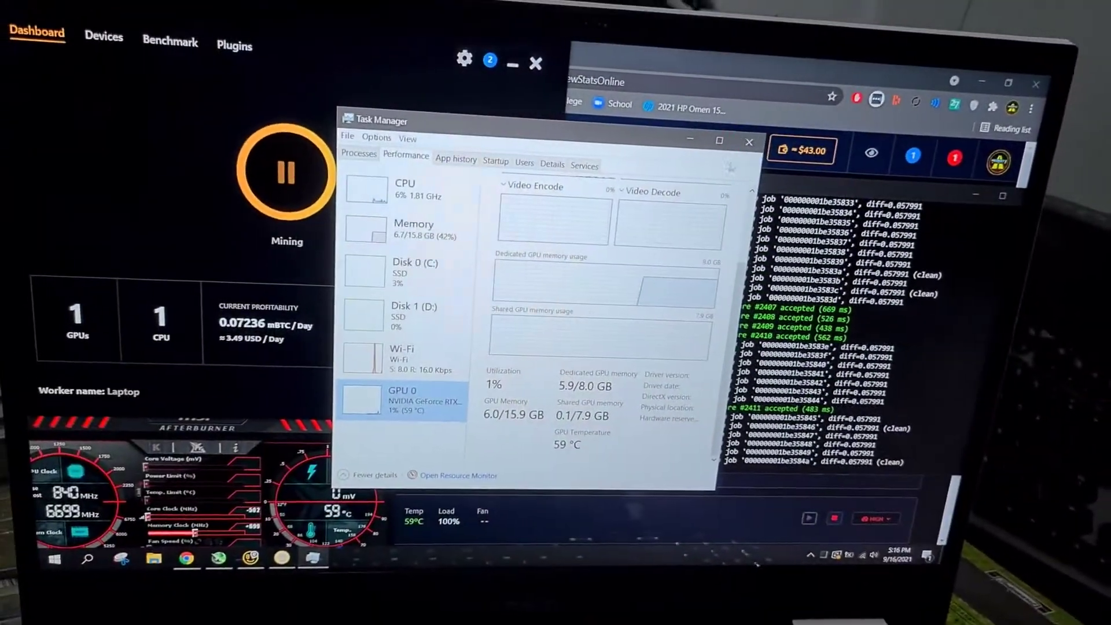
Bring the miner dashboard to the front to check its unpaid balance, followed by the Excavator console to read the hashrate.
{"action": "left_click", "coordinate": [411, 69]}
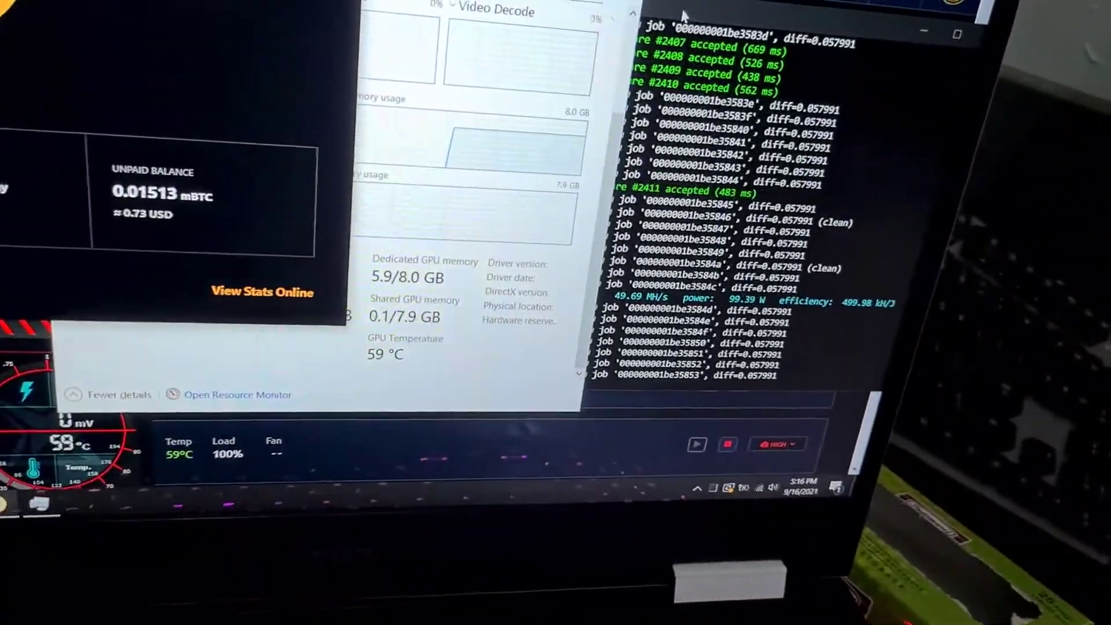
{"action": "left_click", "coordinate": [682, 14]}
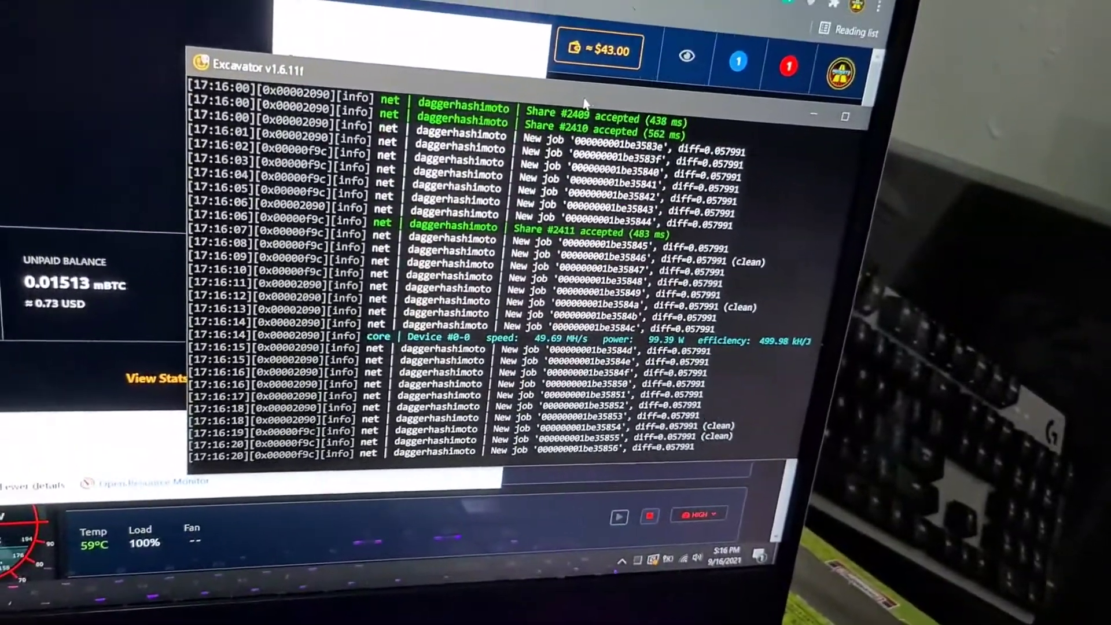
Switch to the NiceHash web page in Chrome and examine the Laptop rig's device details and active workers.
{"action": "key", "text": "alt+Tab"}
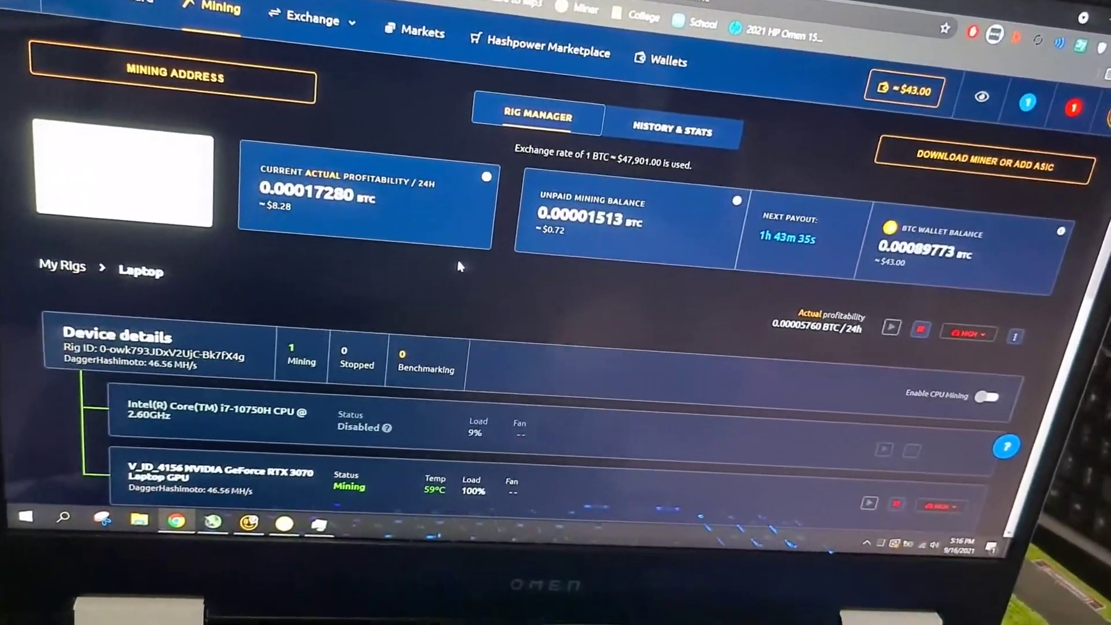
{"action": "scroll", "coordinate": [456, 249], "scroll_direction": "down", "scroll_amount": 5}
{"action": "scroll", "coordinate": [454, 256], "scroll_direction": "up", "scroll_amount": 2}
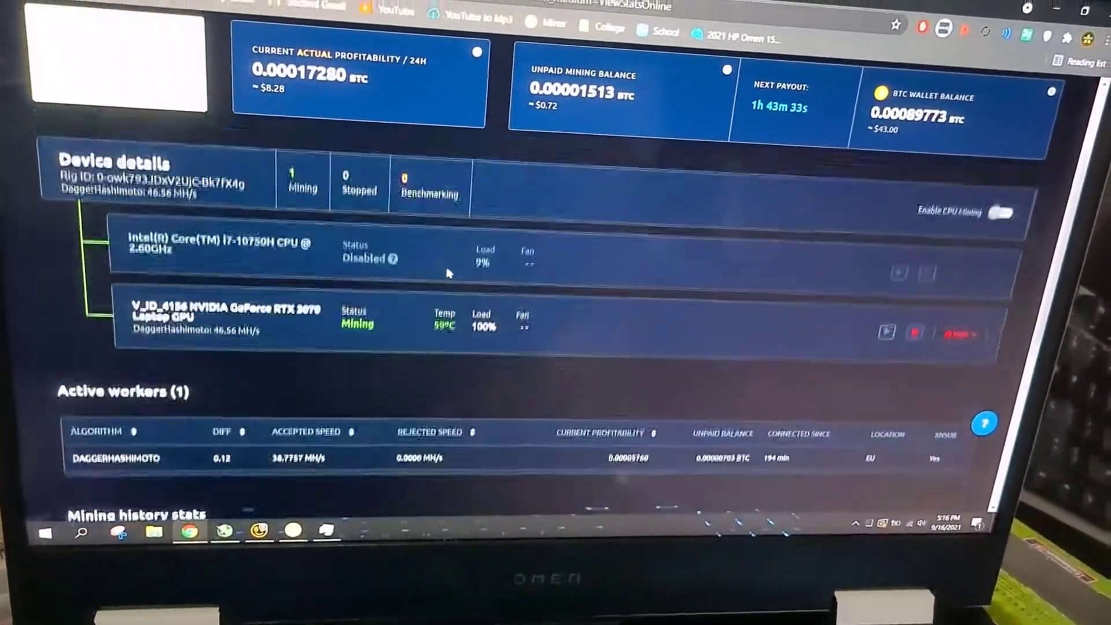
{"action": "scroll", "coordinate": [446, 273], "scroll_direction": "up", "scroll_amount": 2}
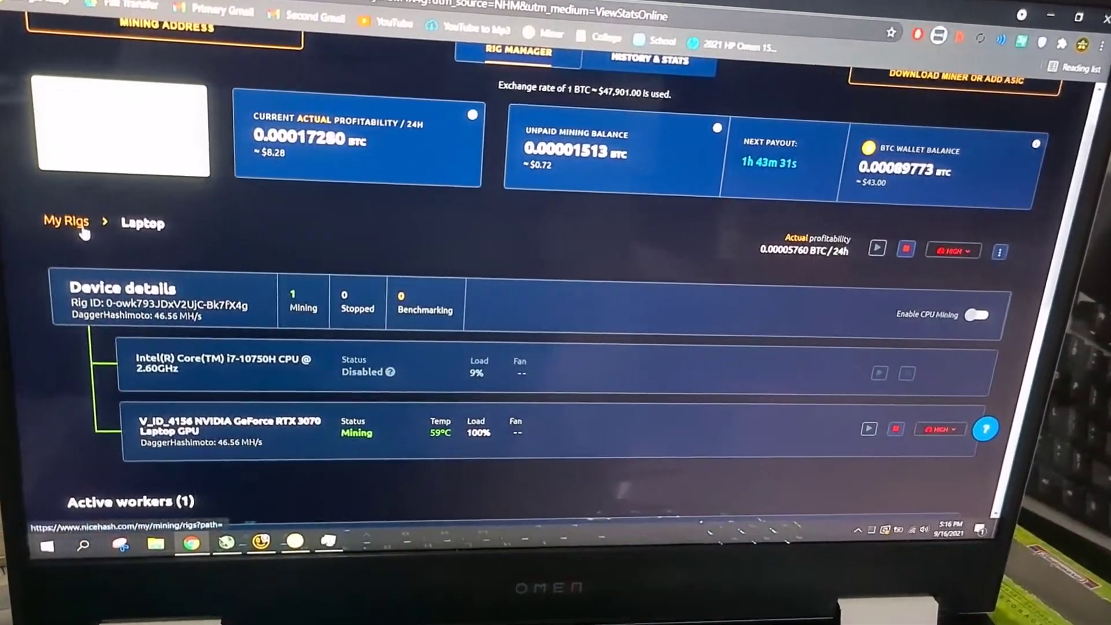
Go back to the My Rigs list and expand the Laptop rig to see its GPU.
{"action": "left_click", "coordinate": [82, 228]}
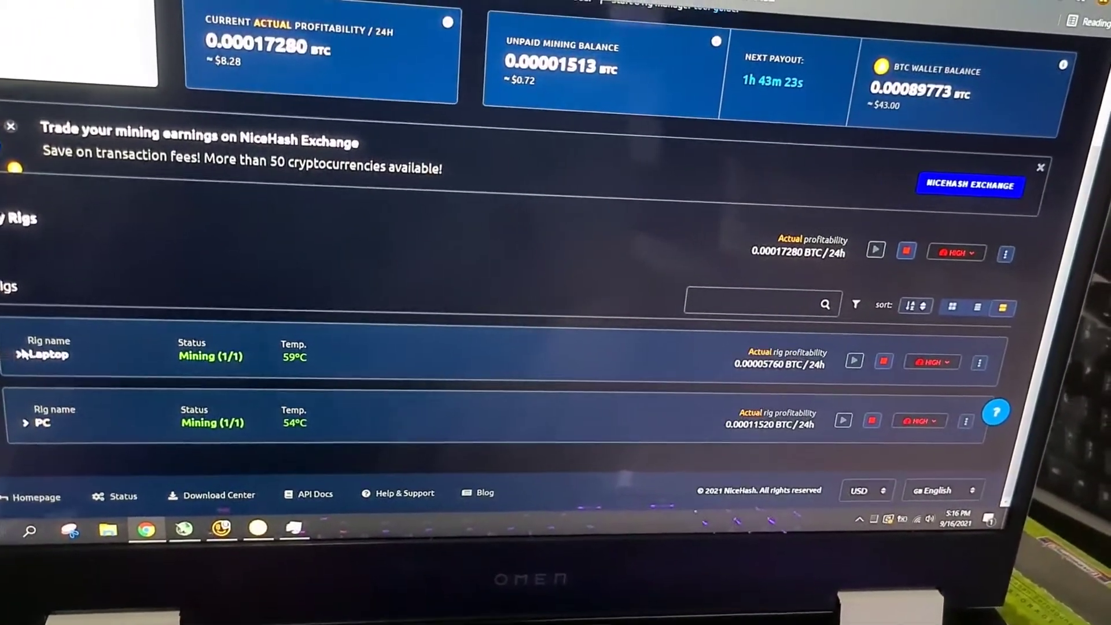
{"action": "left_click", "coordinate": [22, 354]}
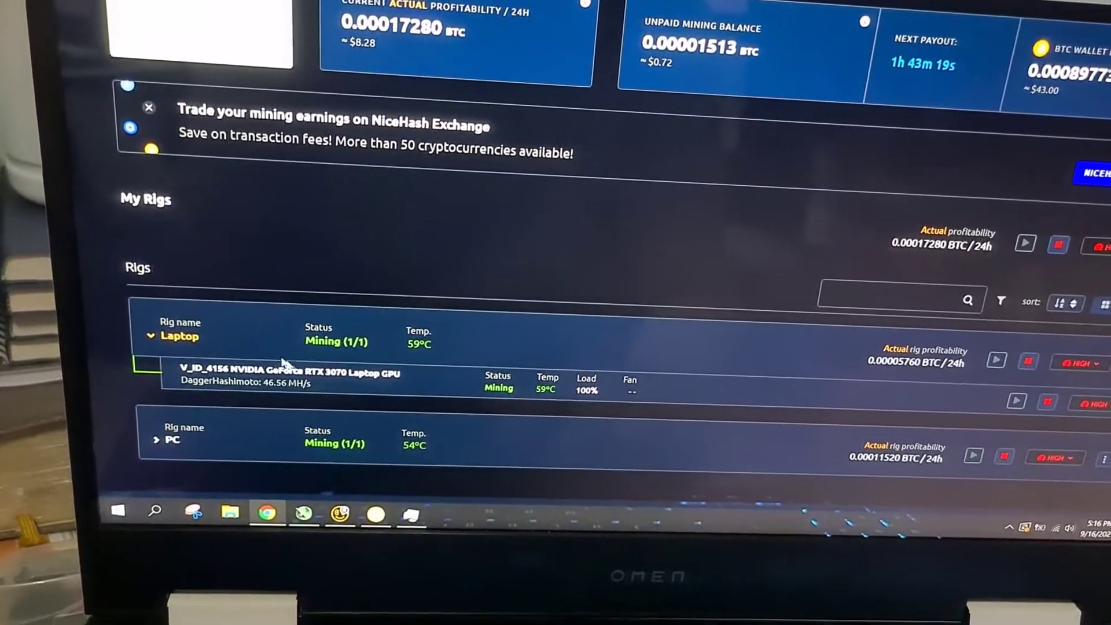
{"action": "scroll", "coordinate": [301, 263], "scroll_direction": "up", "scroll_amount": 2}
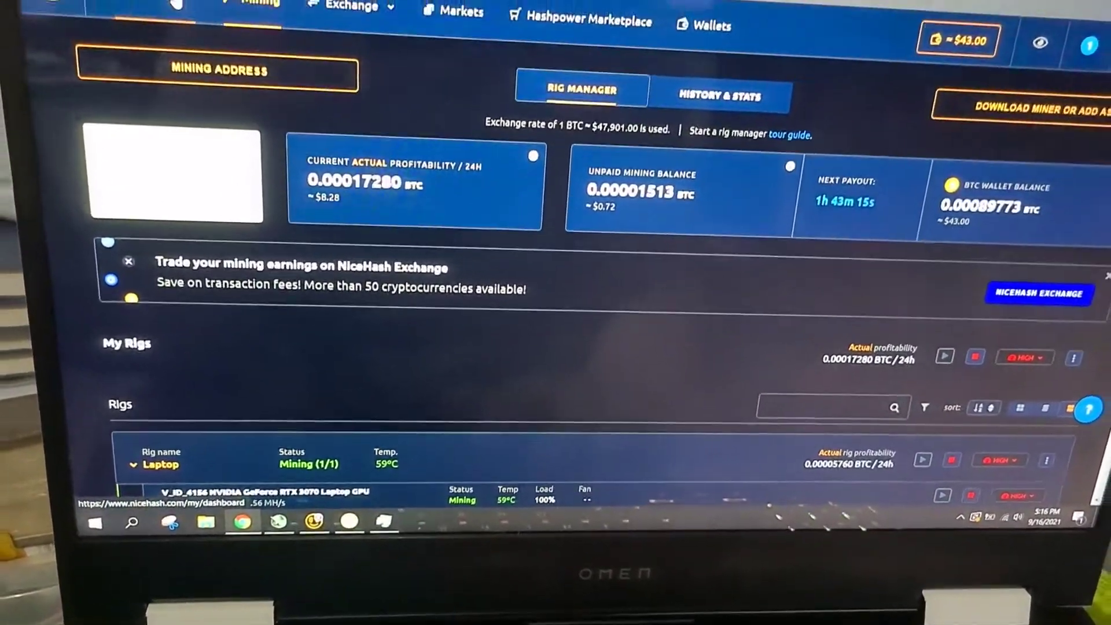
Open the NiceHash web dashboard and review the mining status, wallet and recent activity.
{"action": "left_click", "coordinate": [175, 5]}
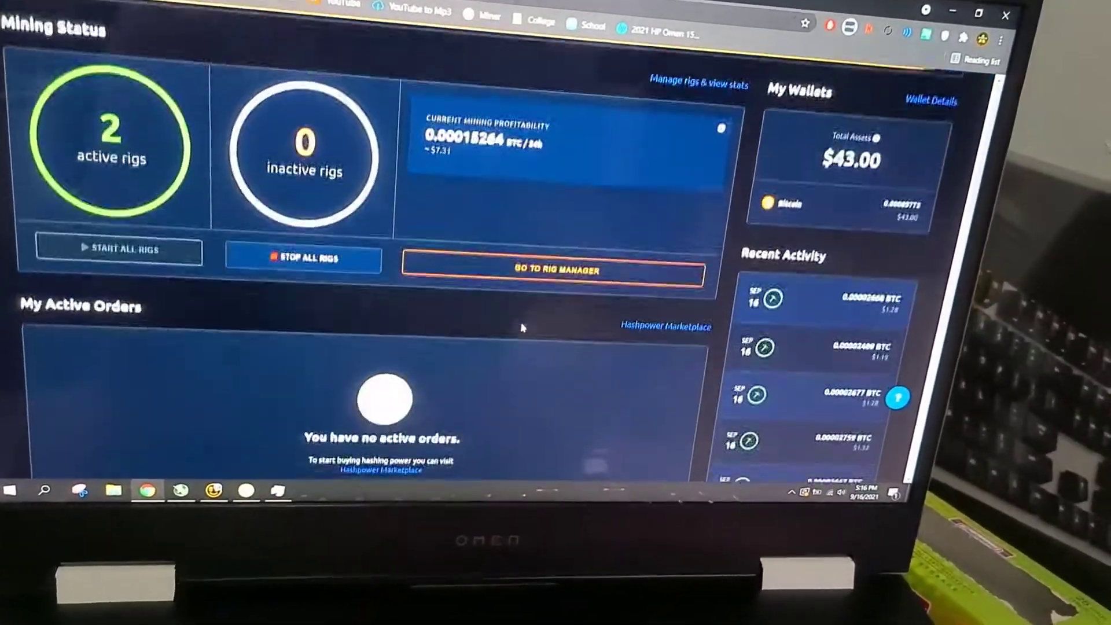
{"action": "scroll", "coordinate": [518, 320], "scroll_direction": "down", "scroll_amount": 3}
{"action": "scroll", "coordinate": [516, 317], "scroll_direction": "up", "scroll_amount": 5}
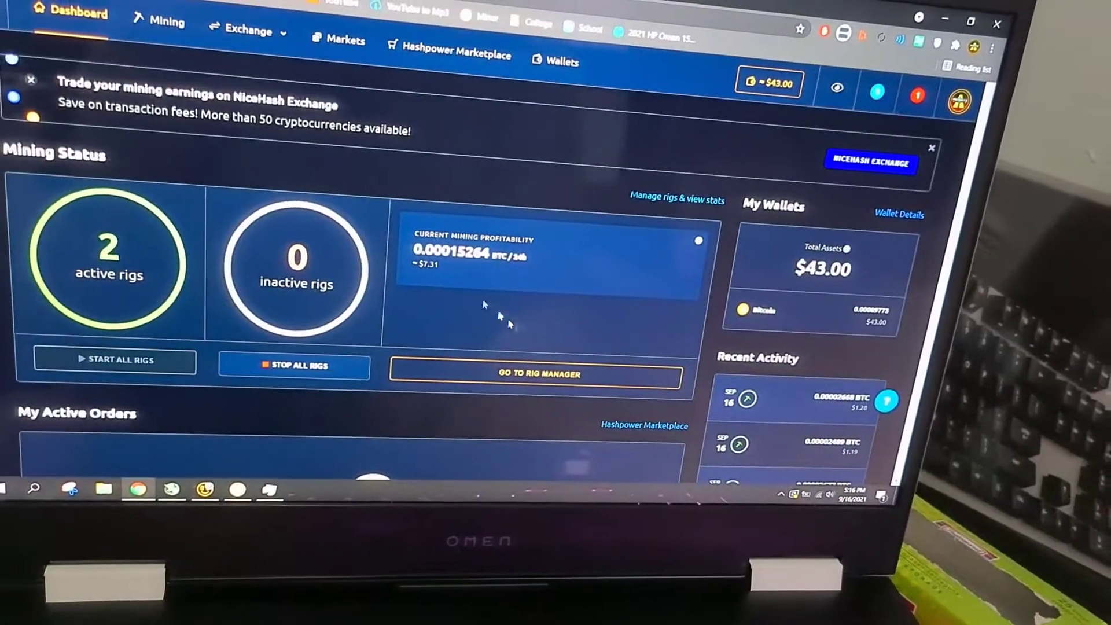
Return to the Mining page, look over the rigs list and open History & Stats.
{"action": "left_click", "coordinate": [173, 29]}
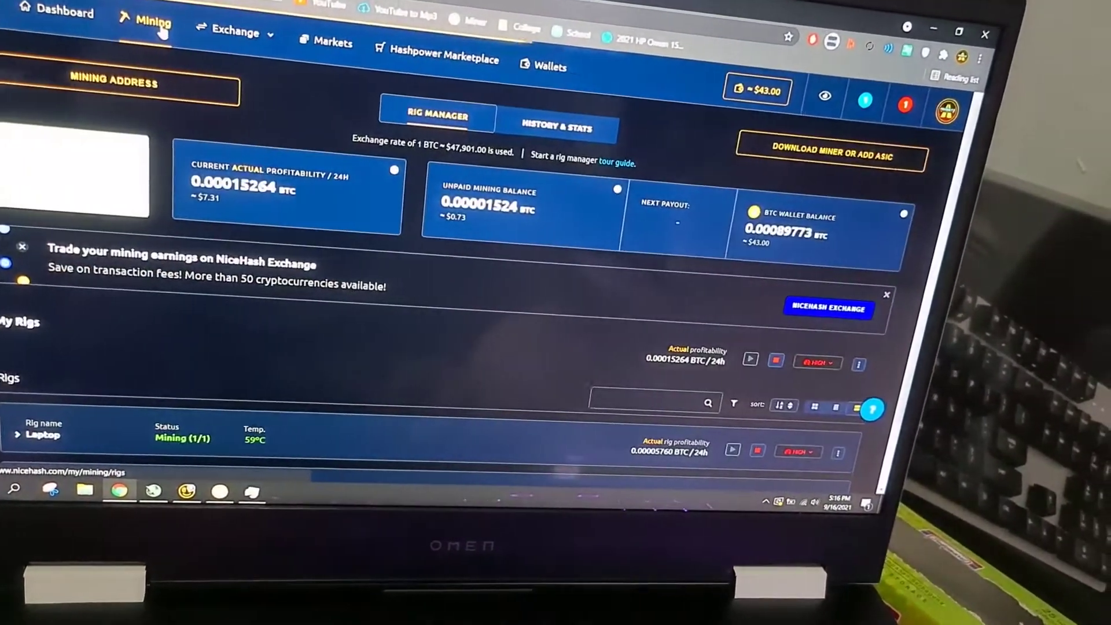
{"action": "scroll", "coordinate": [376, 369], "scroll_direction": "down", "scroll_amount": 2}
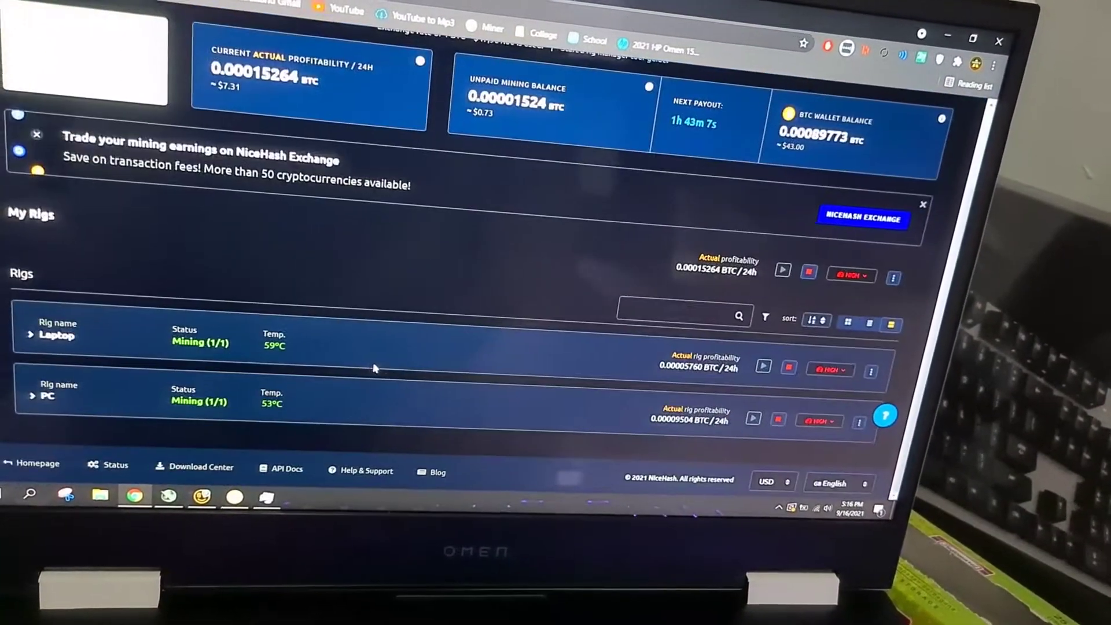
{"action": "scroll", "coordinate": [373, 367], "scroll_direction": "up", "scroll_amount": 3}
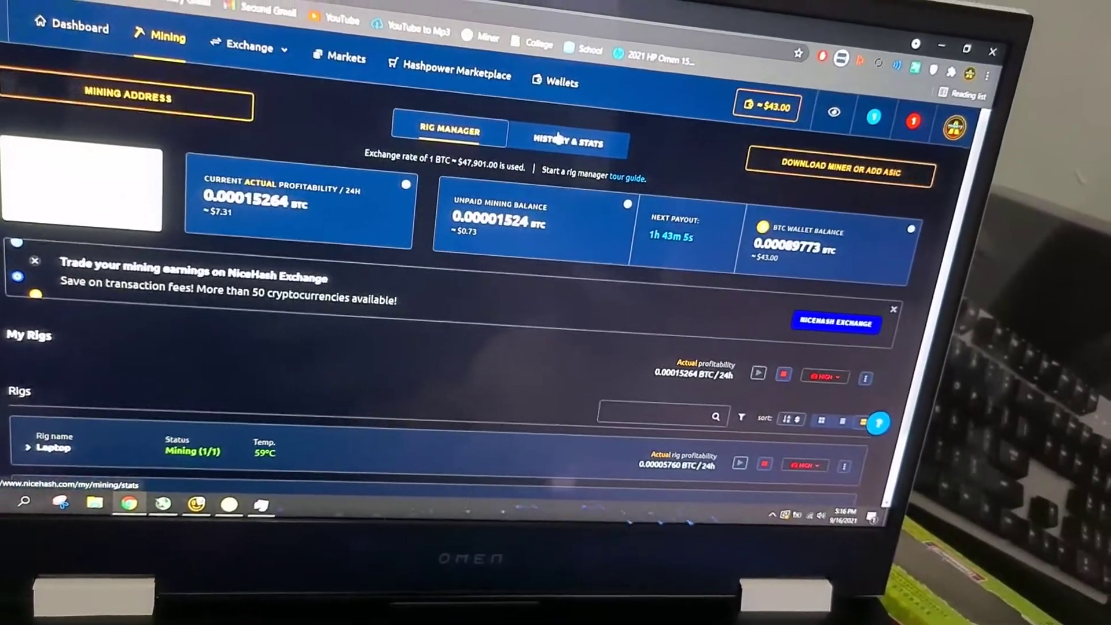
{"action": "left_click", "coordinate": [558, 138]}
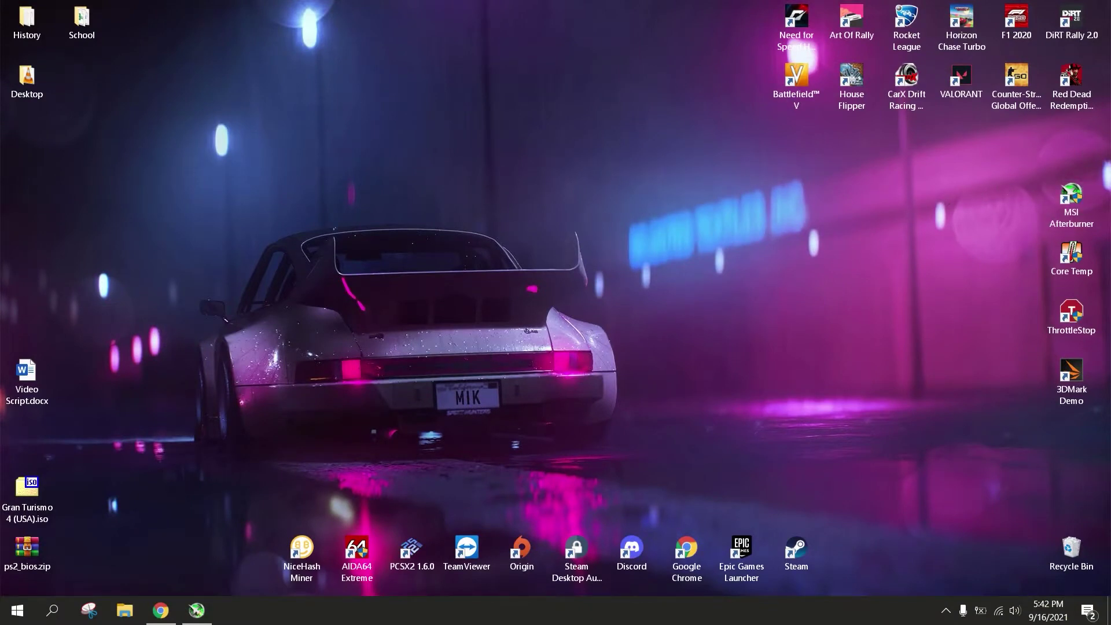
Open Task Manager and place its window beside MSI Afterburner.
{"action": "right_click", "coordinate": [548, 610]}
{"action": "left_click", "coordinate": [603, 555]}
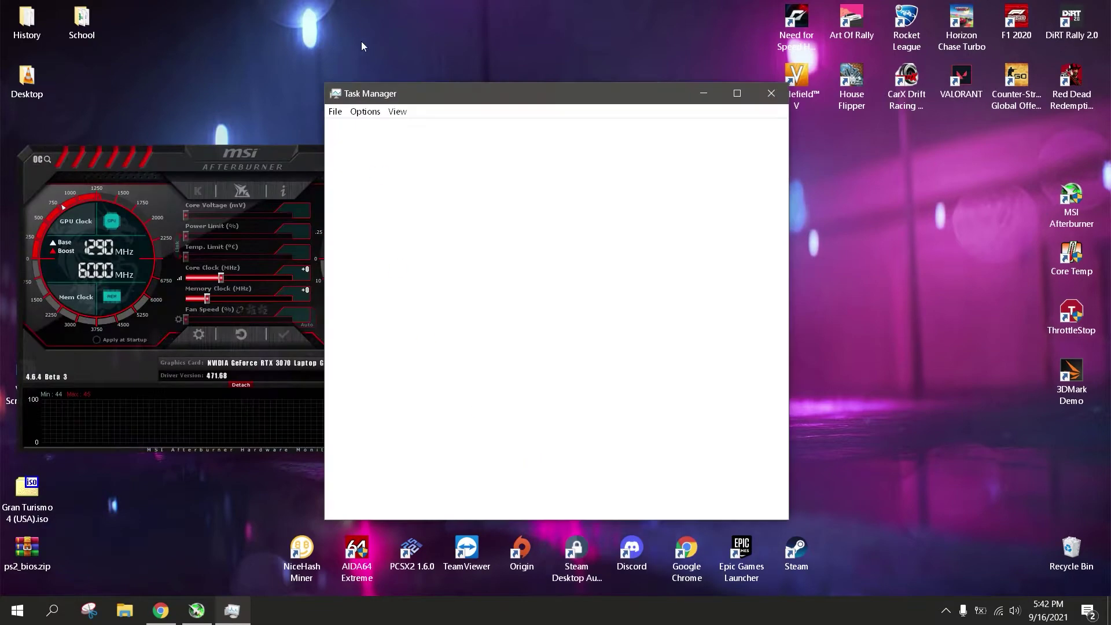
{"action": "left_click_drag", "start_coordinate": [414, 97], "coordinate": [559, 102]}
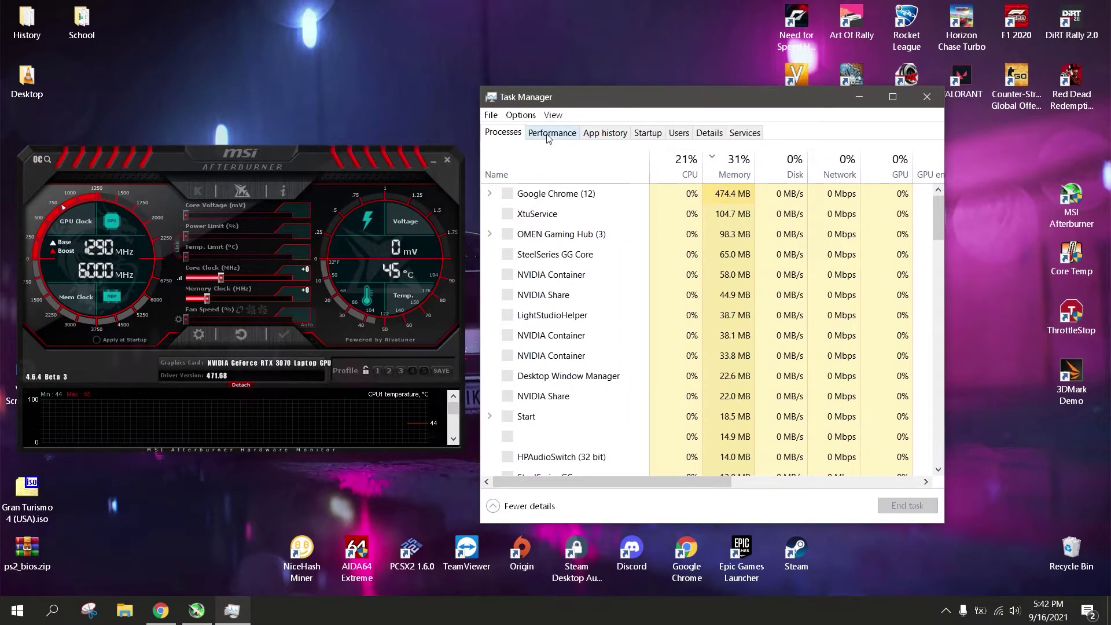
Open the NiceHash Miner window from the system tray and place it beside MSI Afterburner.
{"action": "left_click", "coordinate": [297, 553]}
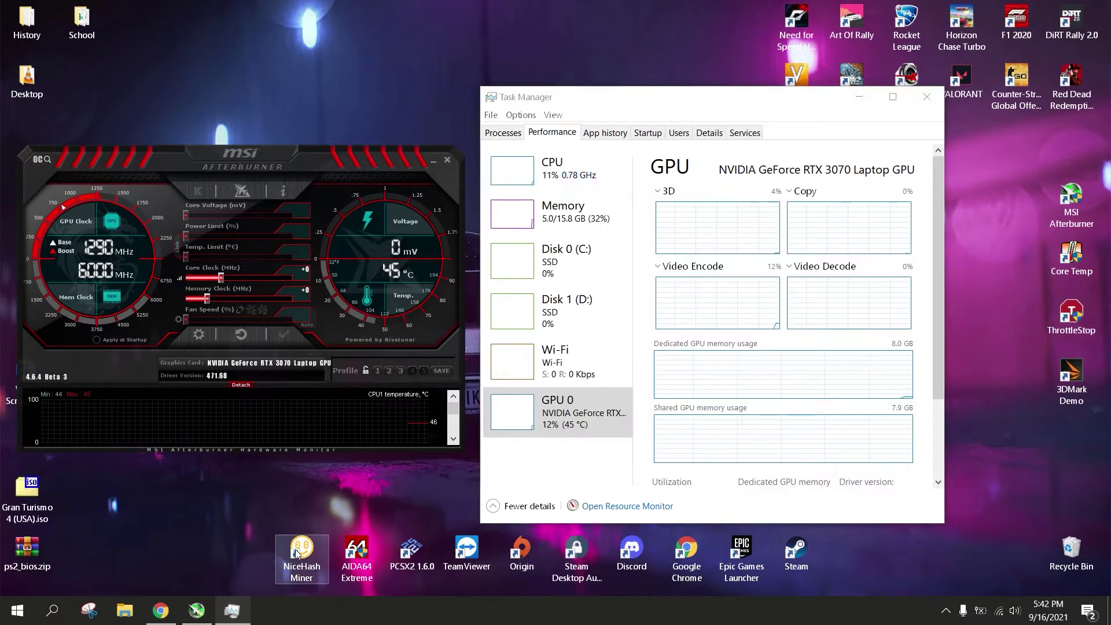
{"action": "left_click", "coordinate": [945, 612]}
{"action": "left_click", "coordinate": [908, 580]}
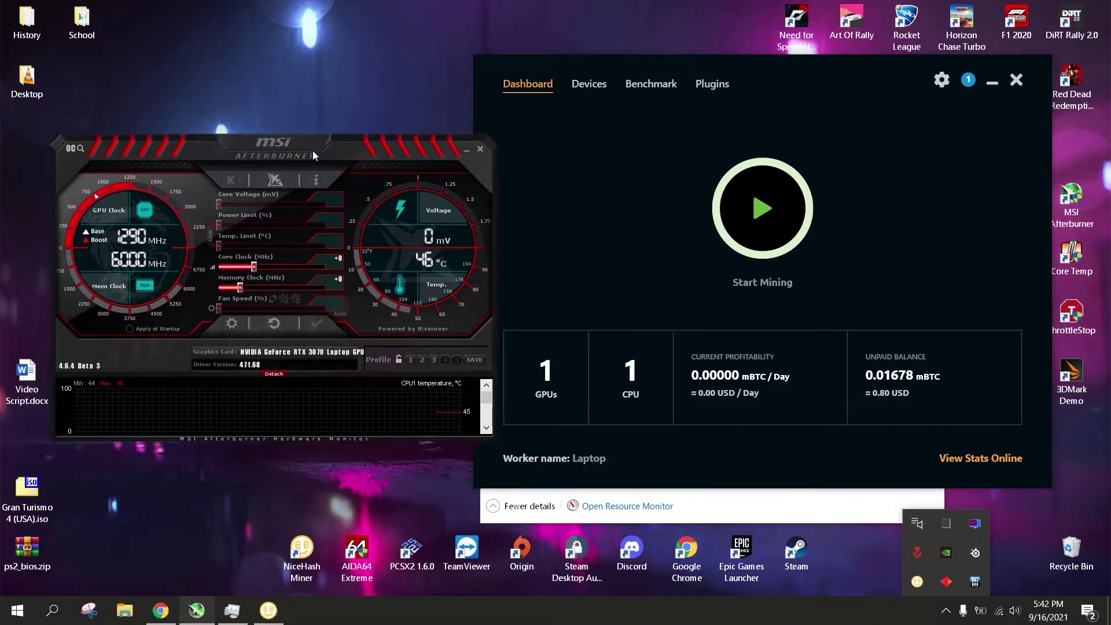
{"action": "left_click_drag", "start_coordinate": [831, 81], "coordinate": [834, 100]}
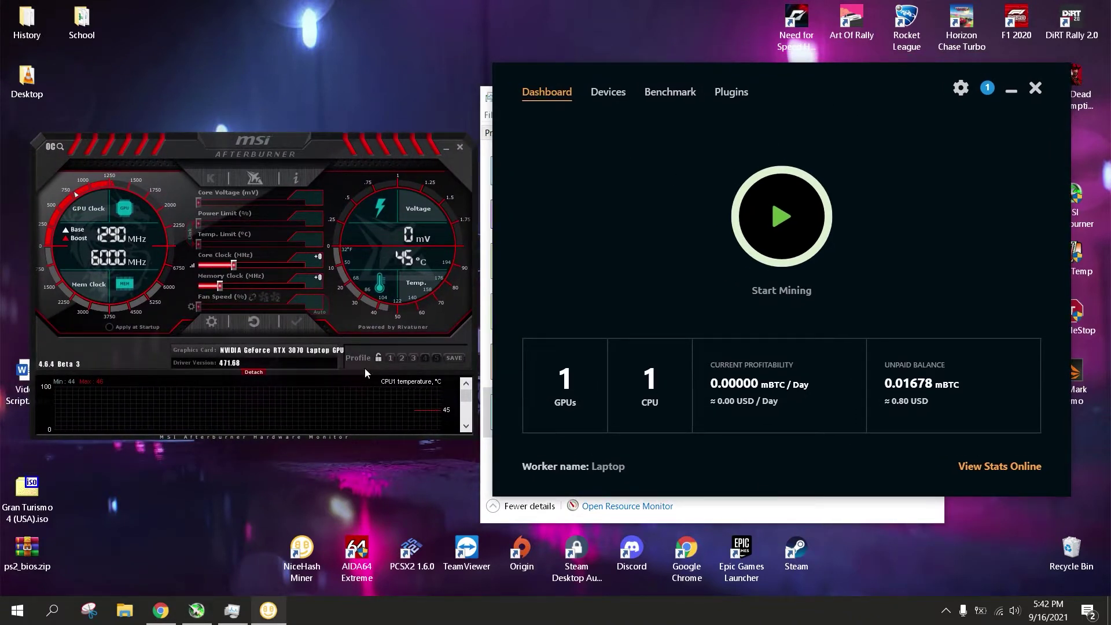
Bring Task Manager to the front, check the CPU performance page and close Task Manager.
{"action": "left_click", "coordinate": [731, 516]}
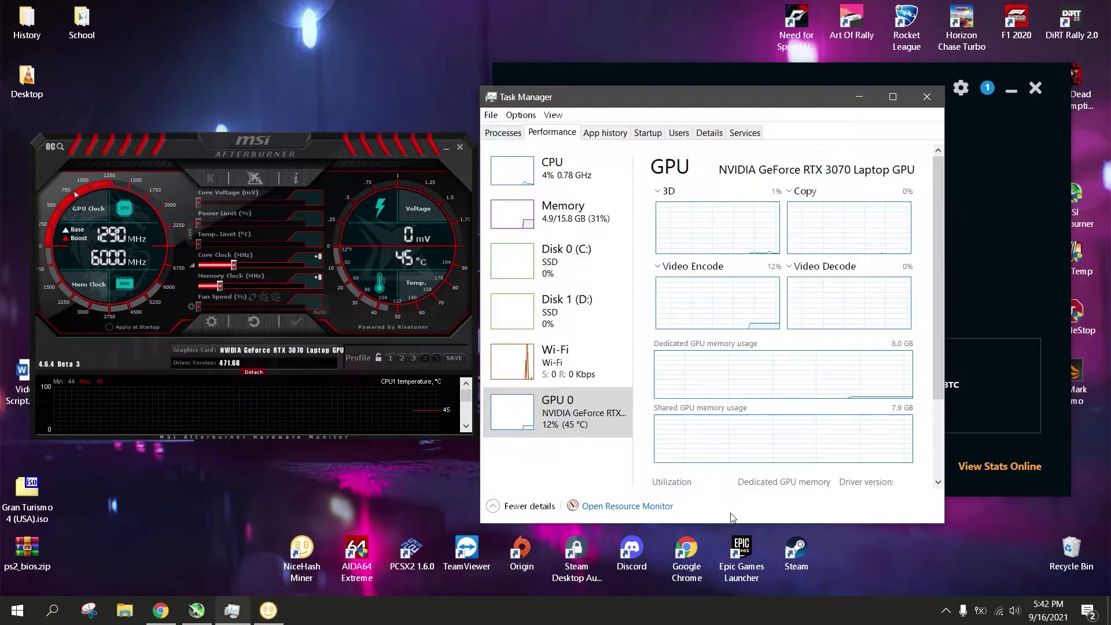
{"action": "left_click", "coordinate": [553, 171]}
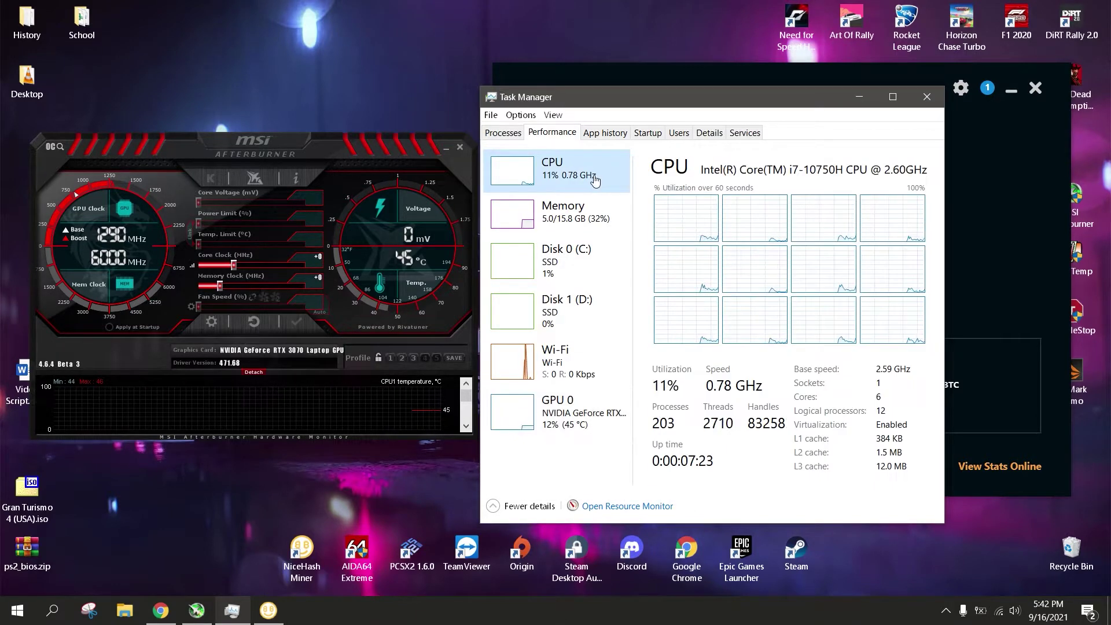
{"action": "left_click", "coordinate": [932, 102]}
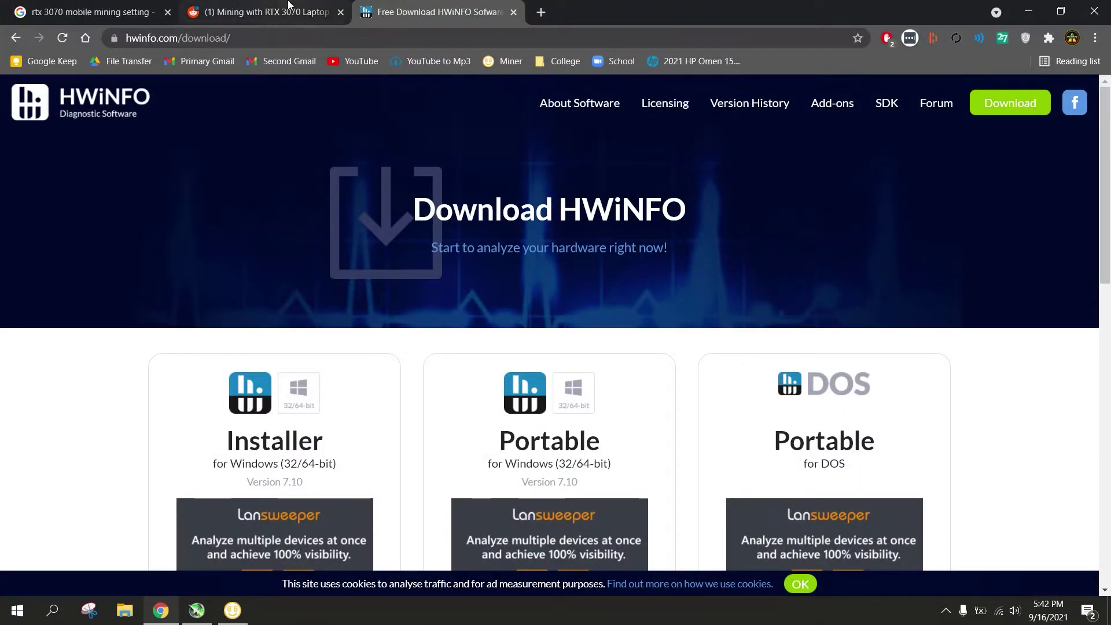
Search Google for "rtx 3070 mining setting" in a new Chrome tab.
{"action": "left_click", "coordinate": [541, 12]}
{"action": "type", "text": "r"}
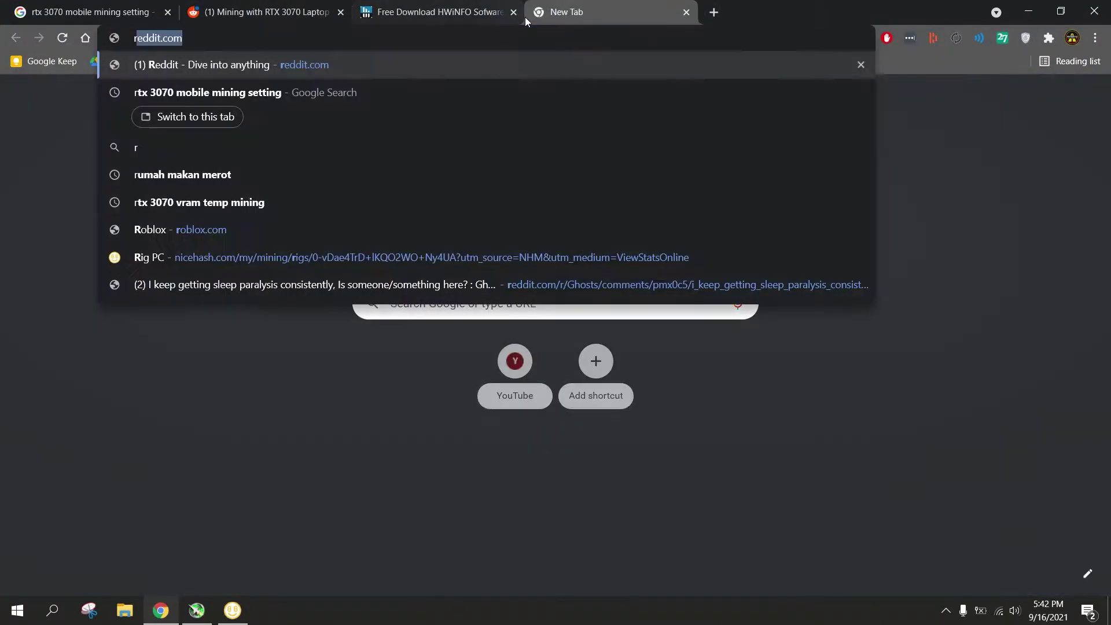
{"action": "type", "text": "tx 3070 mining setting"}
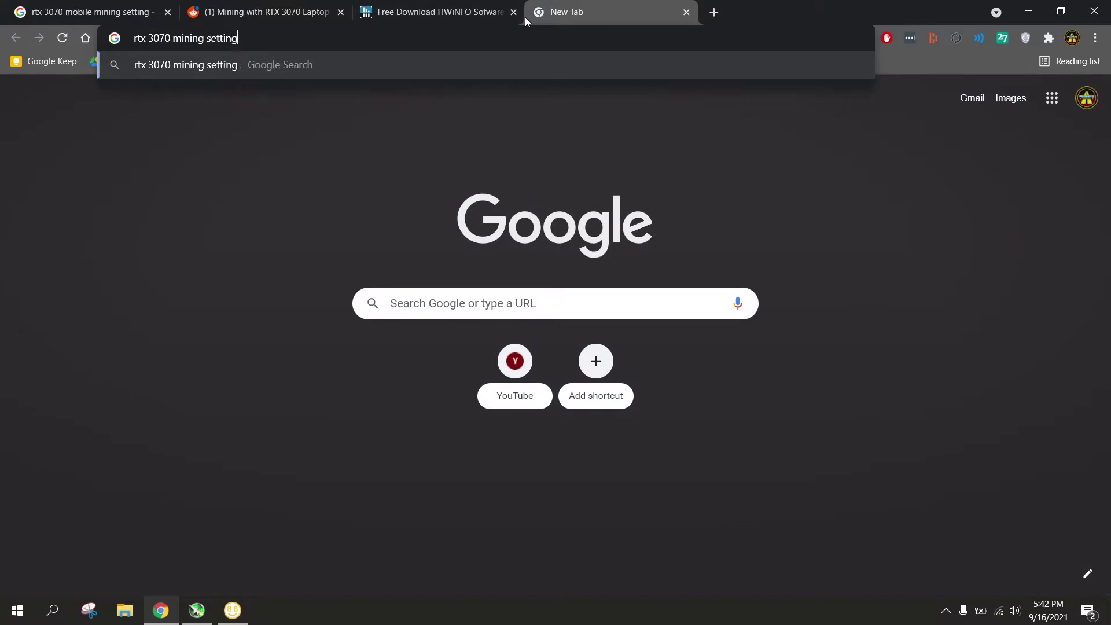
{"action": "key", "text": "Return"}
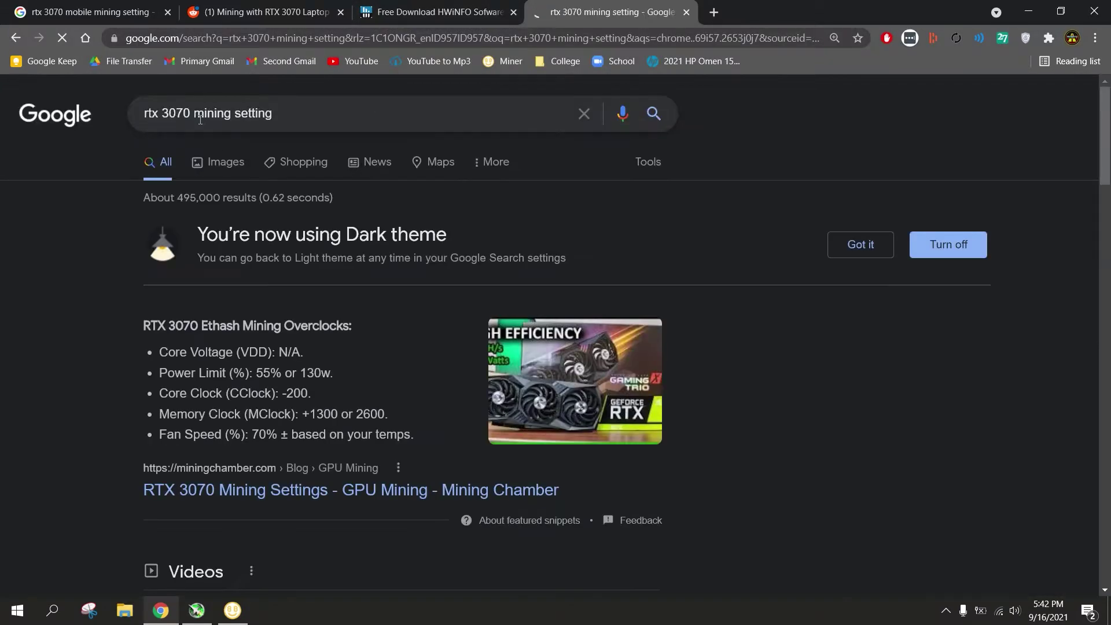
Refine the Google search to "rtx 3070 laptop mining setting".
{"action": "left_click", "coordinate": [200, 119]}
{"action": "type", "text": "laptop"}
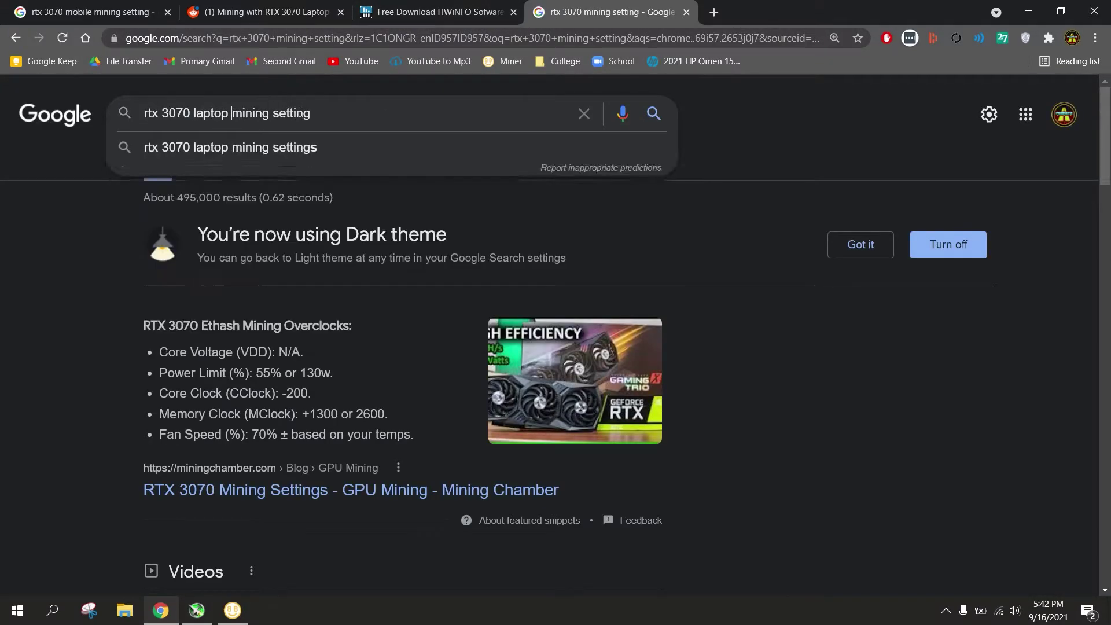
{"action": "key", "text": "Return"}
Open the Reddit result about RTX 3070 Laptop mining at 51 MH/s in a new tab and close the search results tab.
{"action": "scroll", "coordinate": [285, 269], "scroll_direction": "down", "scroll_amount": 15}
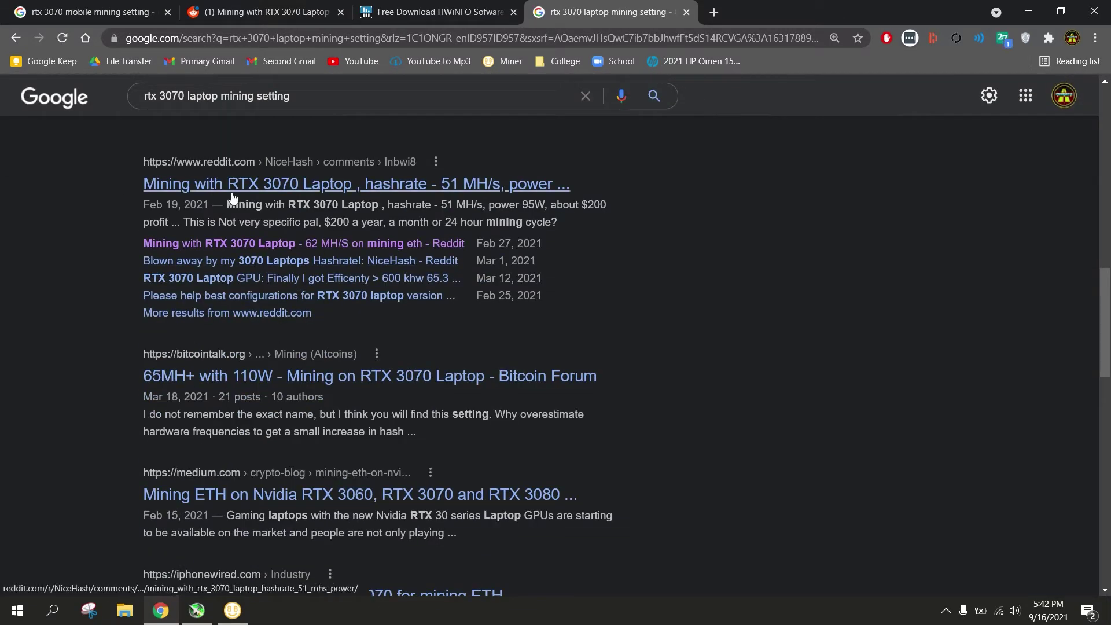
{"action": "right_click", "coordinate": [231, 197]}
{"action": "left_click", "coordinate": [251, 198]}
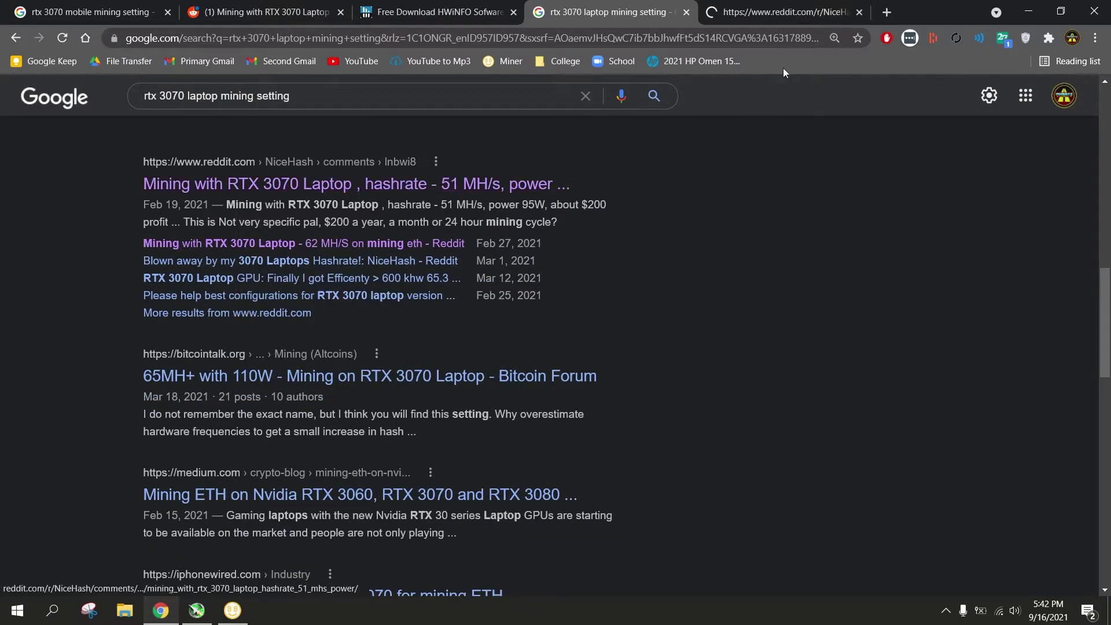
{"action": "left_click", "coordinate": [751, 12]}
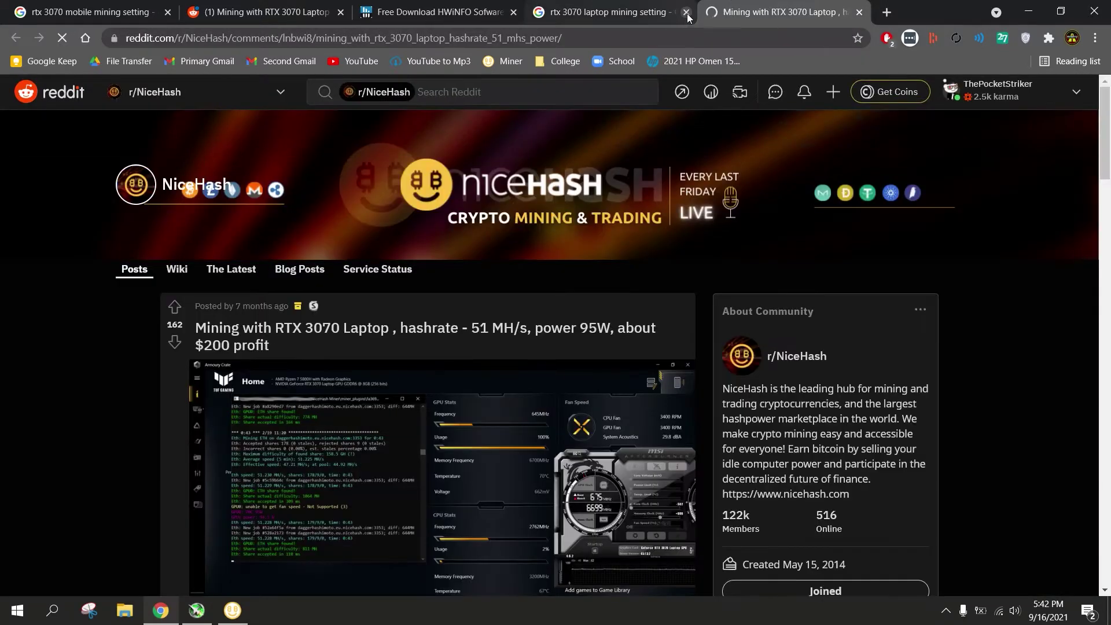
{"action": "left_click", "coordinate": [685, 12]}
Examine the Reddit post's screenshot and first comments for the laptop GPU's mining clock settings.
{"action": "scroll", "coordinate": [472, 354], "scroll_direction": "down", "scroll_amount": 3}
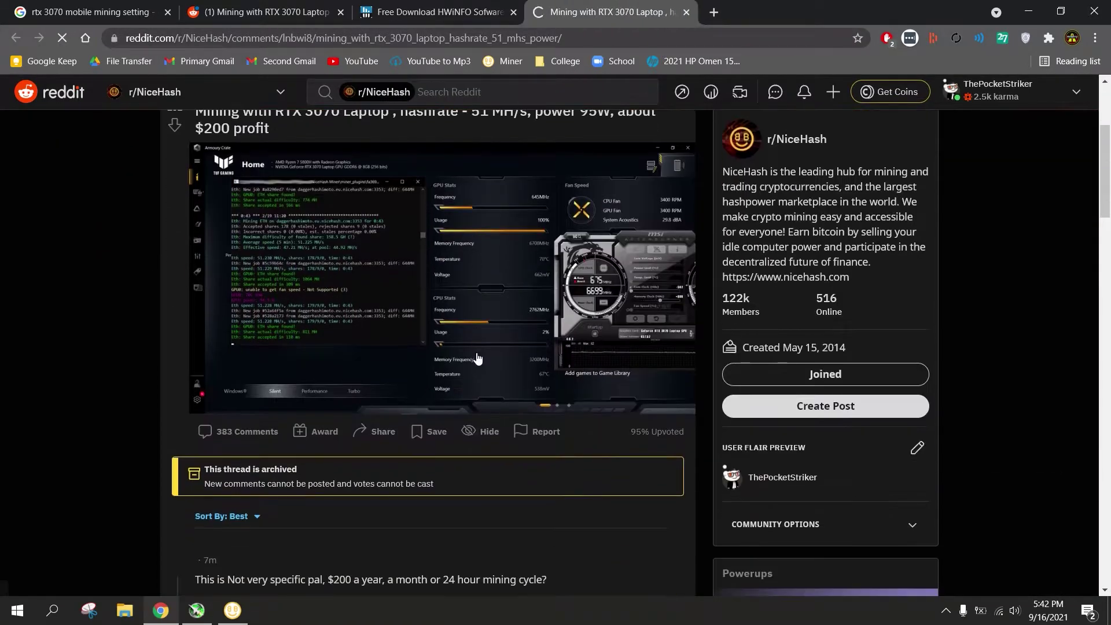
{"action": "scroll", "coordinate": [480, 347], "scroll_direction": "up", "scroll_amount": 1}
{"action": "scroll", "coordinate": [293, 172], "scroll_direction": "down", "scroll_amount": 4}
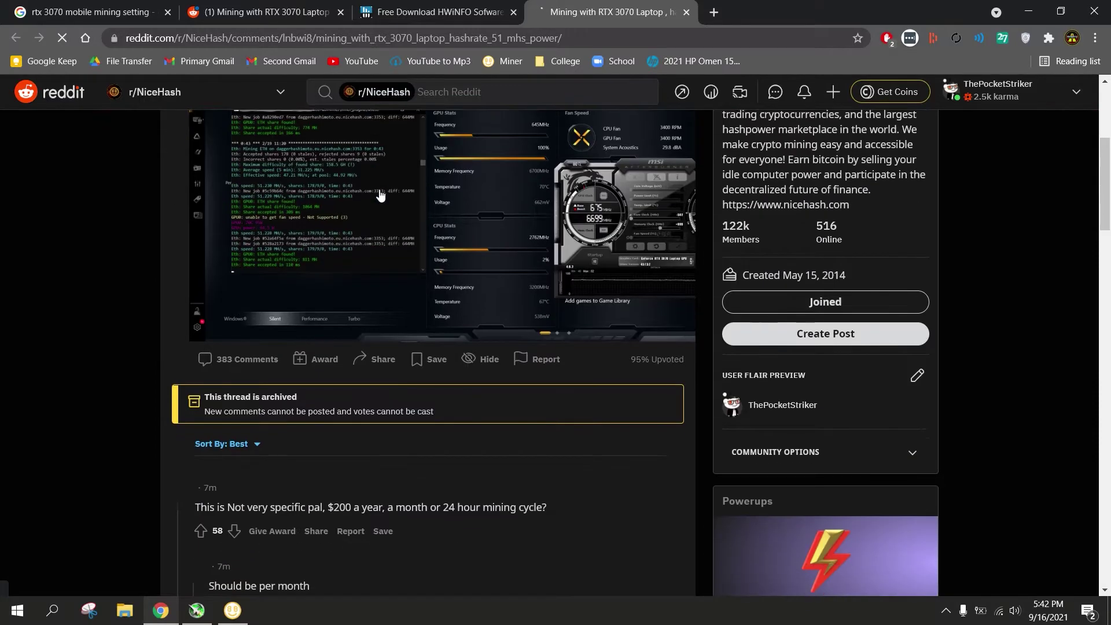
{"action": "scroll", "coordinate": [379, 207], "scroll_direction": "up", "scroll_amount": 3}
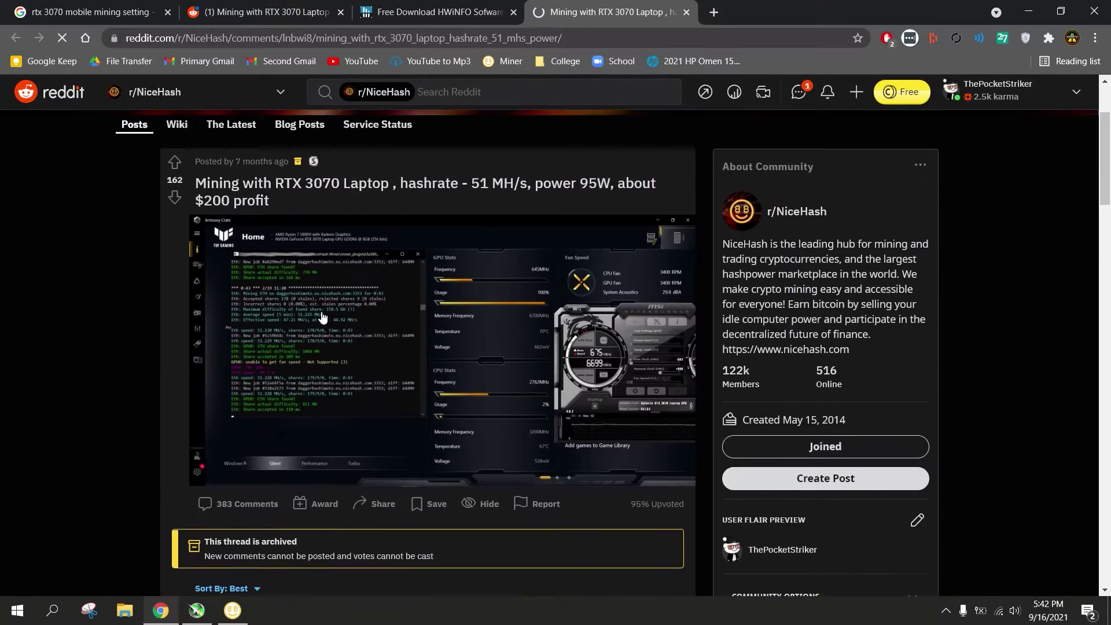
Look through the Reddit post's comments and open its mining screenshot at full size in a new tab.
{"action": "scroll", "coordinate": [329, 318], "scroll_direction": "down", "scroll_amount": 4}
{"action": "scroll", "coordinate": [405, 374], "scroll_direction": "down", "scroll_amount": 3}
{"action": "scroll", "coordinate": [499, 378], "scroll_direction": "up", "scroll_amount": 8}
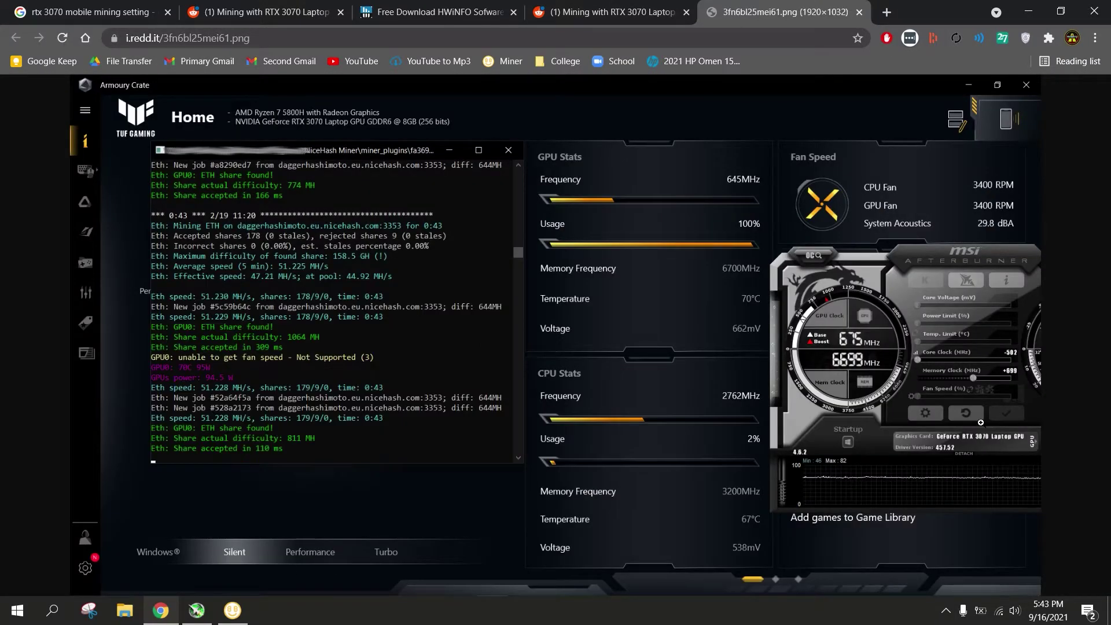
Bring up MSI Afterburner beside the reference screenshot, set core clock to -502 MHz and memory clock to +699 MHz, saved as profile 2.
{"action": "left_click", "coordinate": [196, 610]}
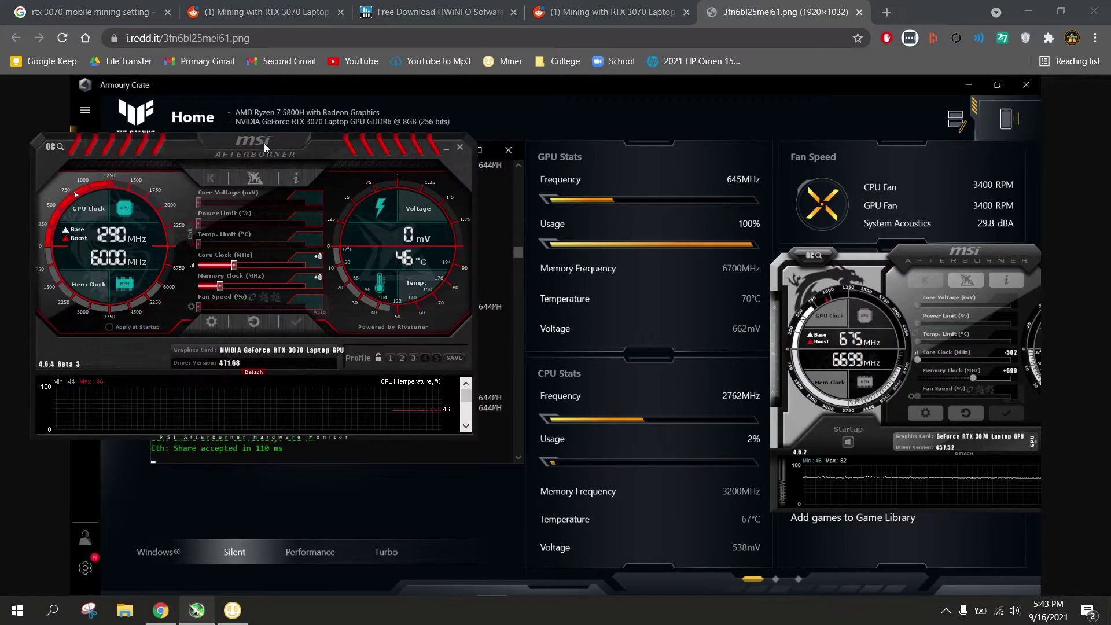
{"action": "left_click_drag", "start_coordinate": [265, 148], "coordinate": [498, 181]}
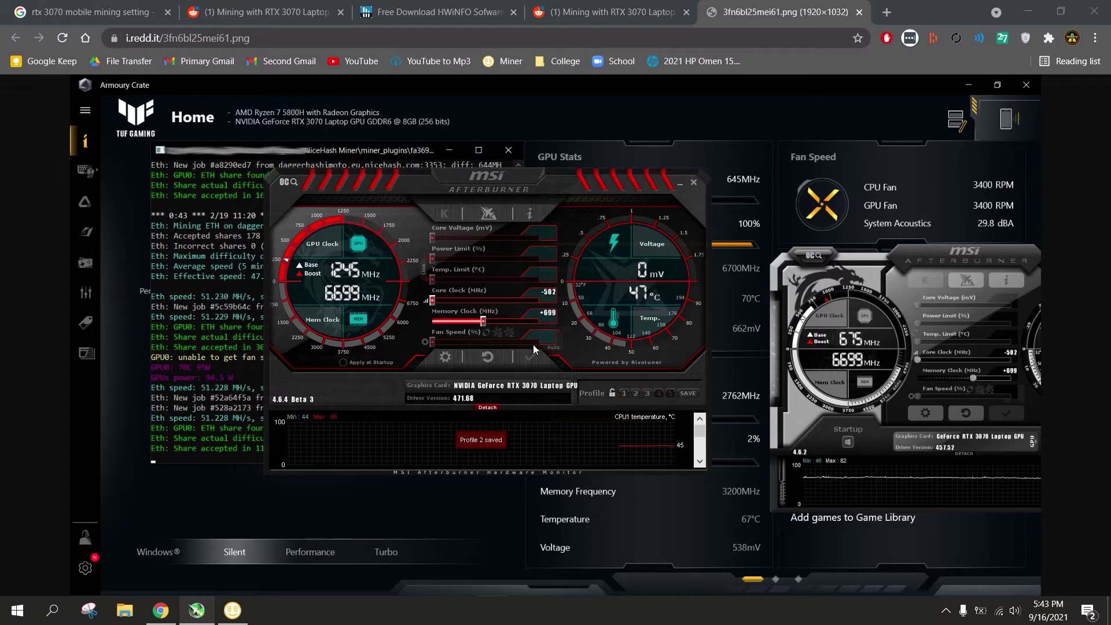
Minimize Chrome, launch HWiNFO64 with elevated rights and open its sensor status window.
{"action": "left_click", "coordinate": [1092, 11]}
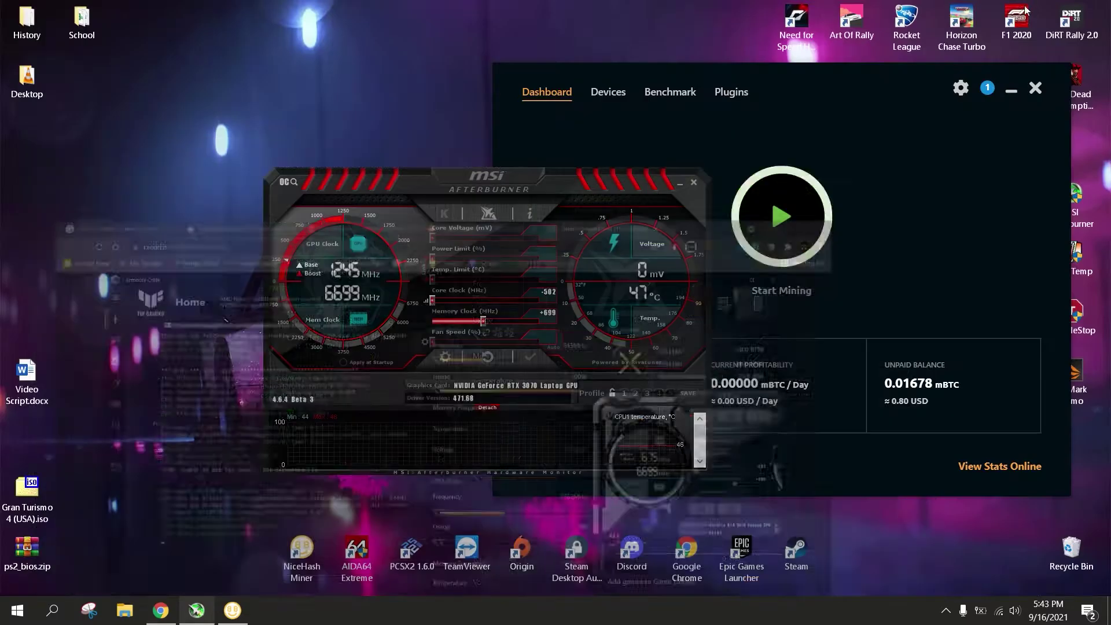
{"action": "key", "text": "super"}
{"action": "type", "text": "hwinfo"}
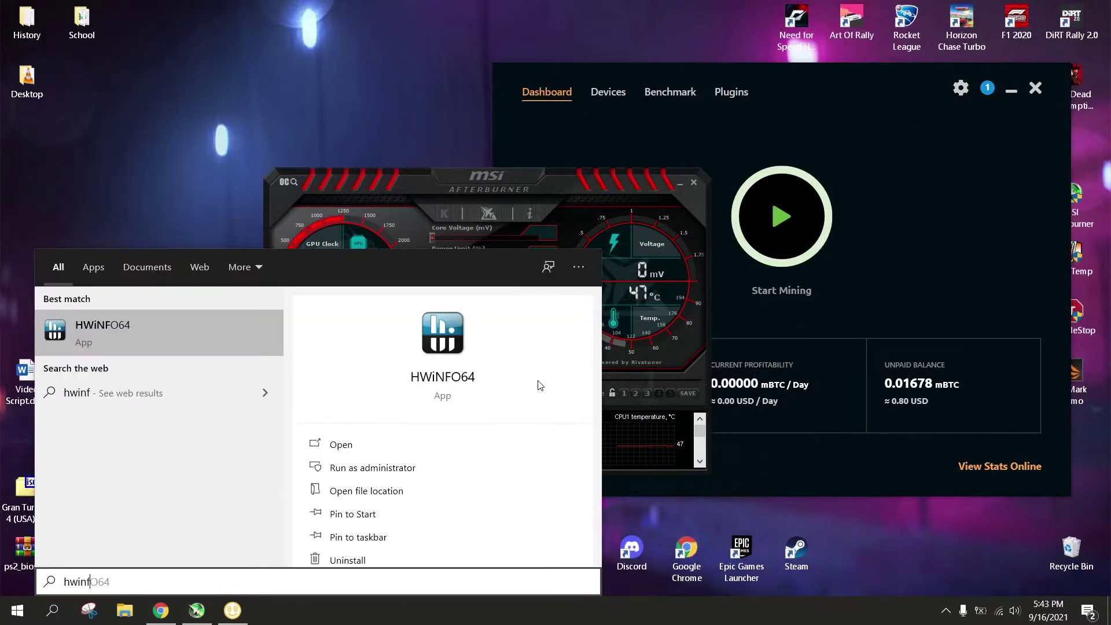
{"action": "key", "text": "Return"}
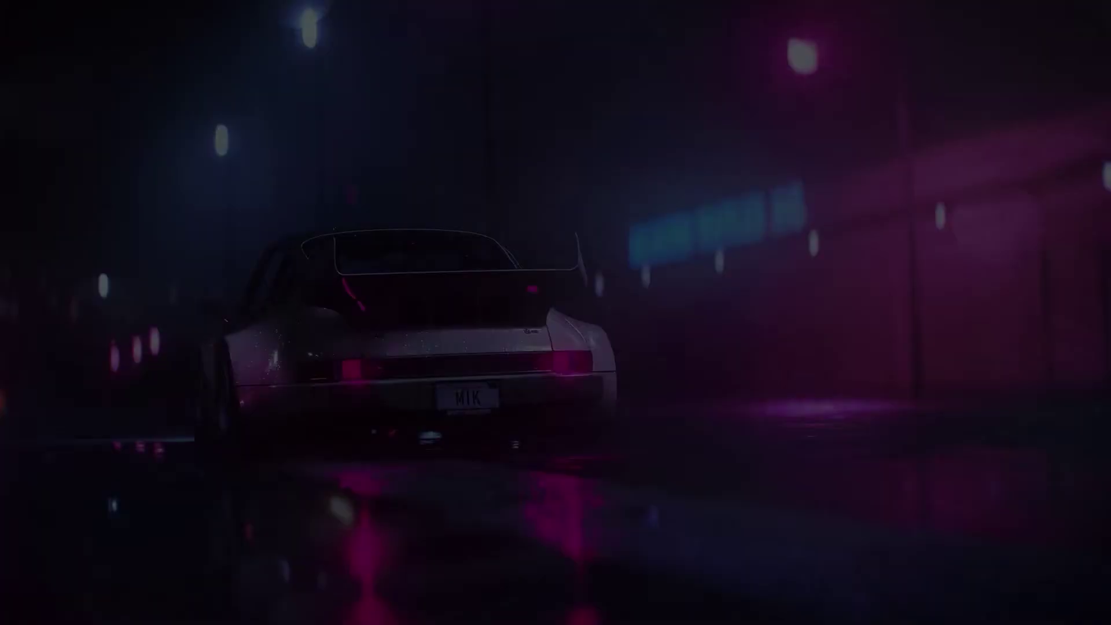
{"action": "left_click", "coordinate": [482, 406]}
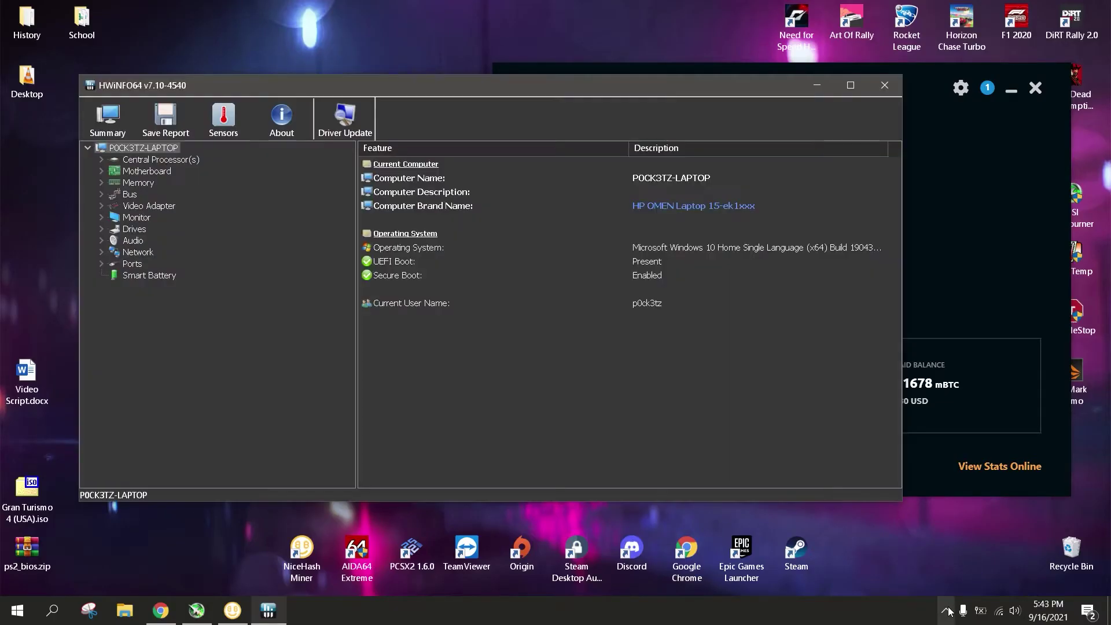
{"action": "left_click", "coordinate": [228, 124]}
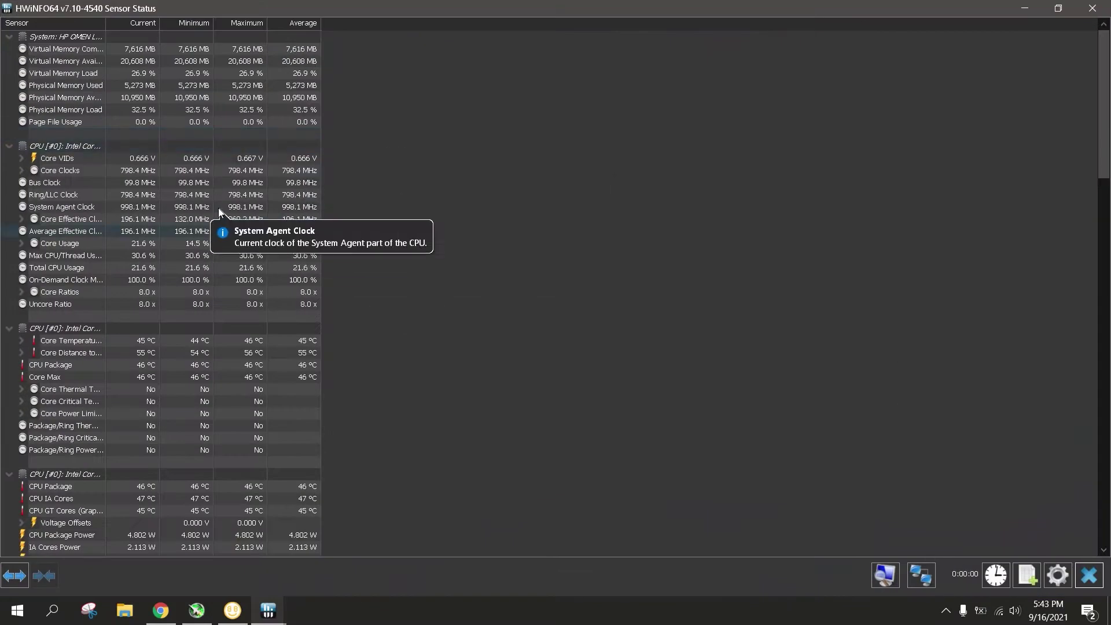
Examine the sensor list down to the NVIDIA GPU section, checking its temperatures, core voltage, power and clocks.
{"action": "scroll", "coordinate": [218, 211], "scroll_direction": "down", "scroll_amount": 12}
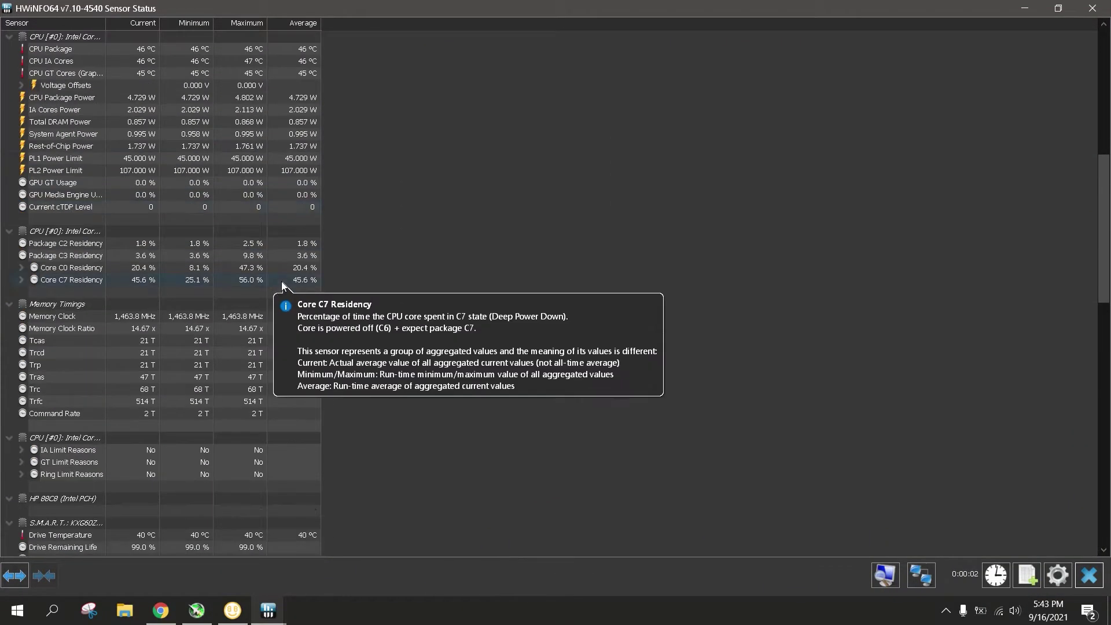
{"action": "scroll", "coordinate": [282, 282], "scroll_direction": "down", "scroll_amount": 5}
{"action": "scroll", "coordinate": [282, 281], "scroll_direction": "up", "scroll_amount": 17}
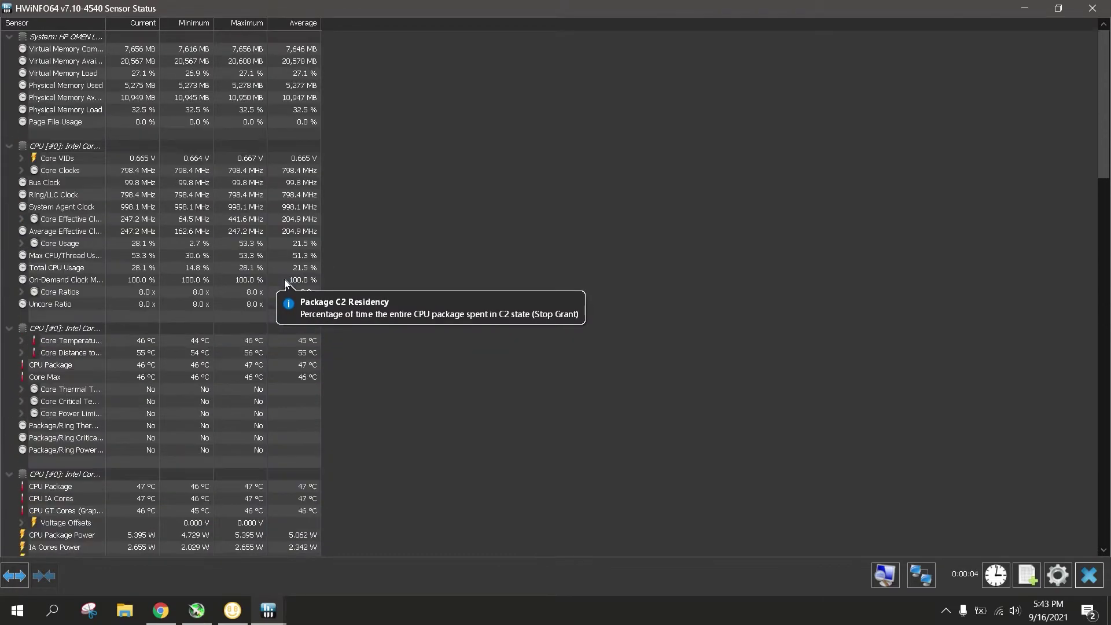
{"action": "scroll", "coordinate": [285, 282], "scroll_direction": "down", "scroll_amount": 20}
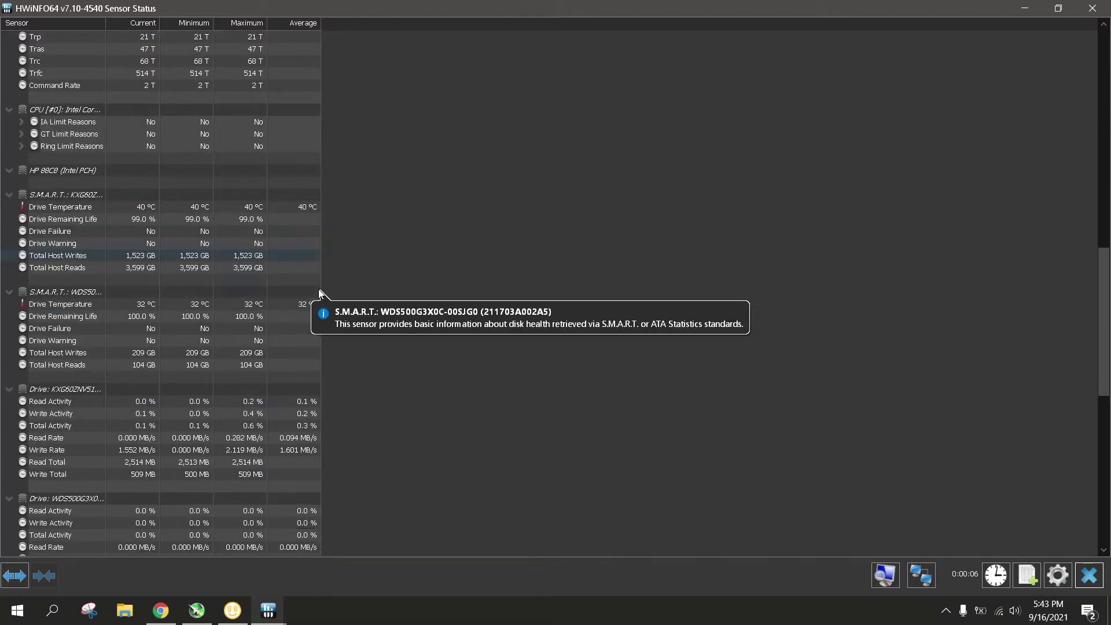
{"action": "scroll", "coordinate": [289, 289], "scroll_direction": "down", "scroll_amount": 1}
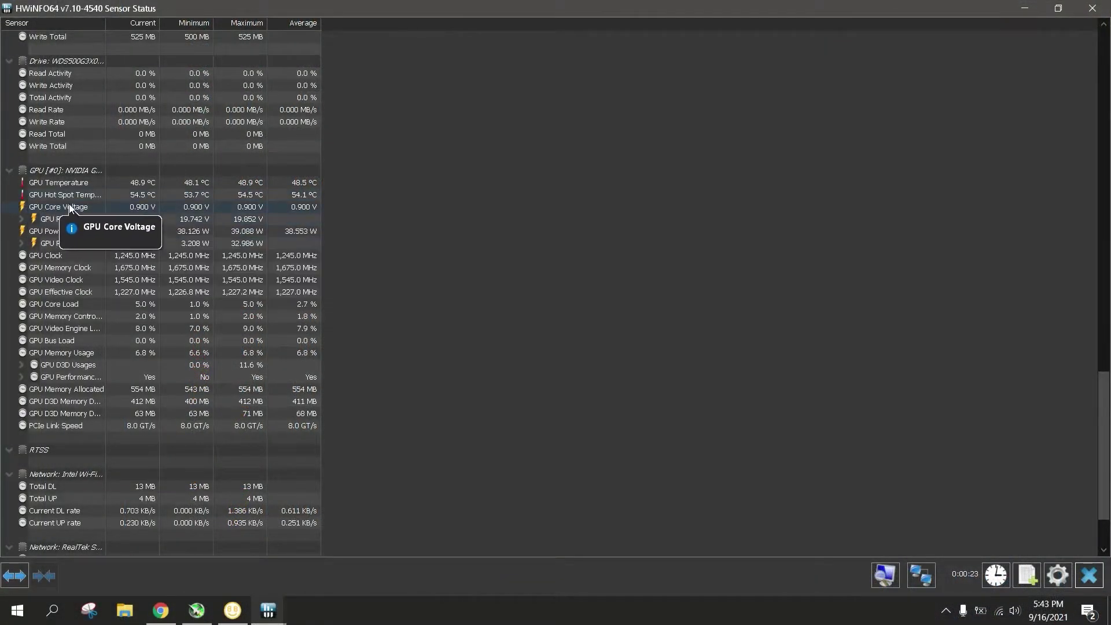
{"action": "mouse_move", "coordinate": [76, 197]}
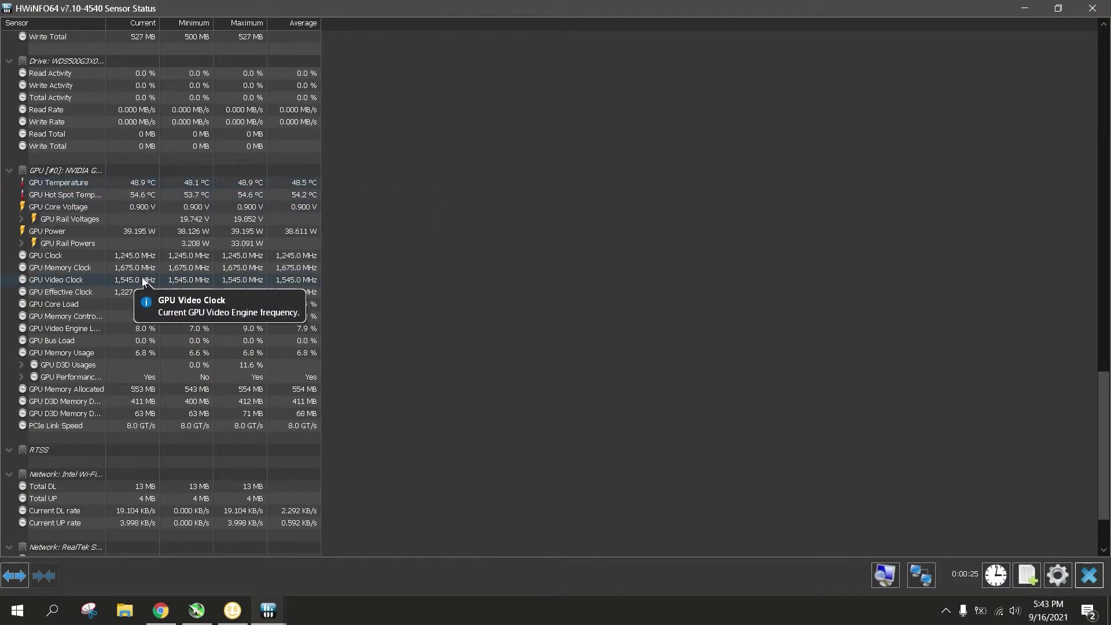
{"action": "scroll", "coordinate": [155, 284], "scroll_direction": "down", "scroll_amount": 1}
{"action": "scroll", "coordinate": [191, 358], "scroll_direction": "down", "scroll_amount": 1}
{"action": "scroll", "coordinate": [188, 370], "scroll_direction": "up", "scroll_amount": 2}
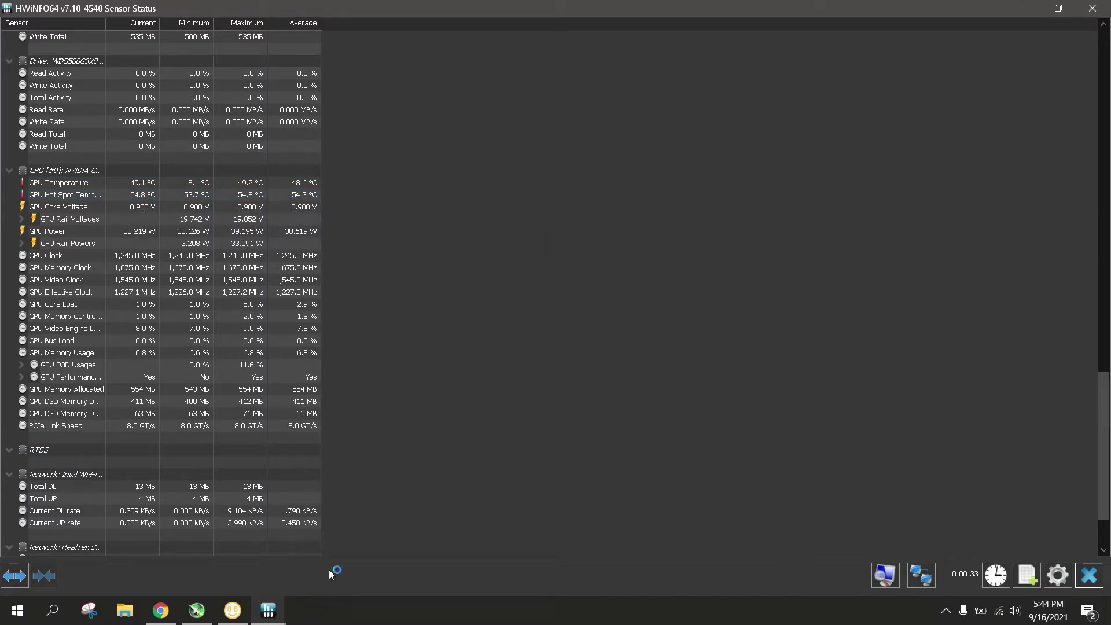
Open Task Manager over the sensor window and show the RTX 3070 Laptop GPU's performance graphs.
{"action": "key", "text": "ctrl+shift+Escape"}
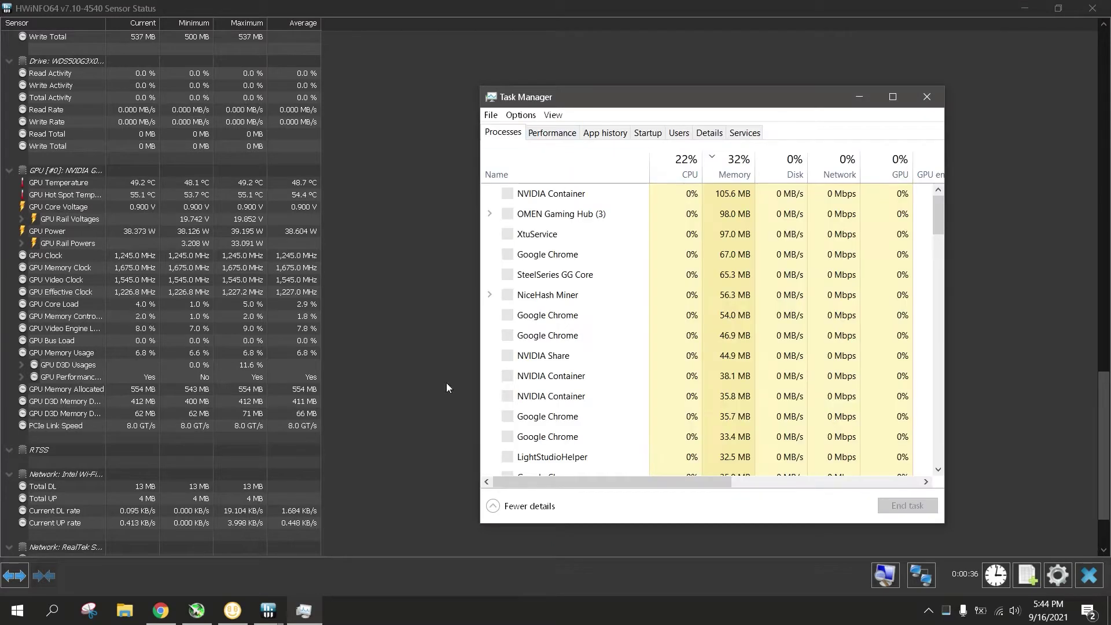
{"action": "left_click", "coordinate": [232, 610]}
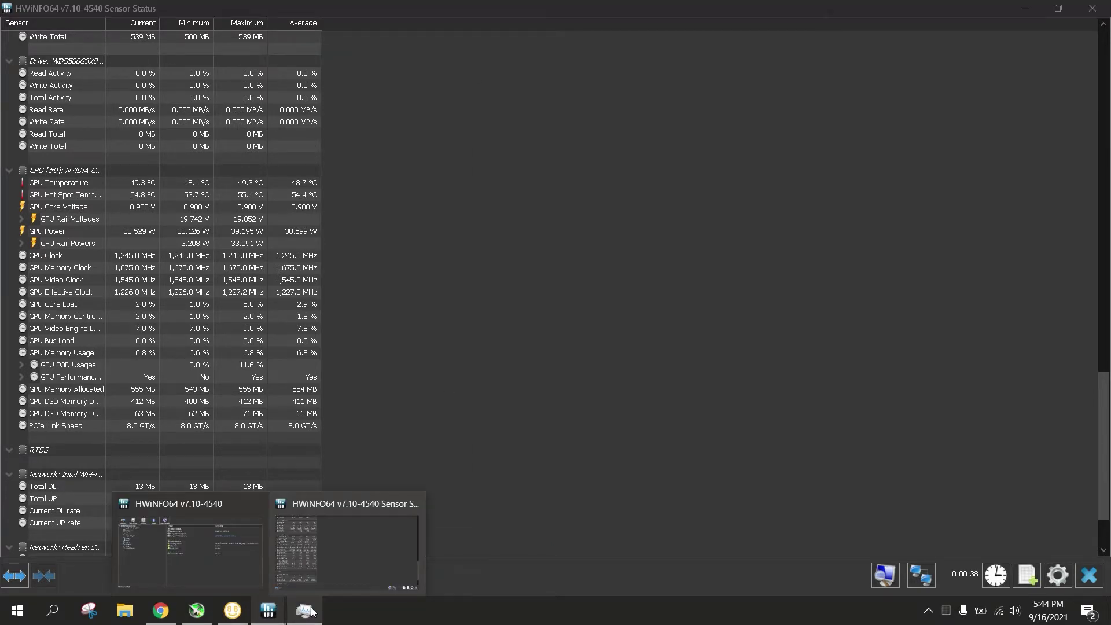
{"action": "left_click", "coordinate": [312, 612]}
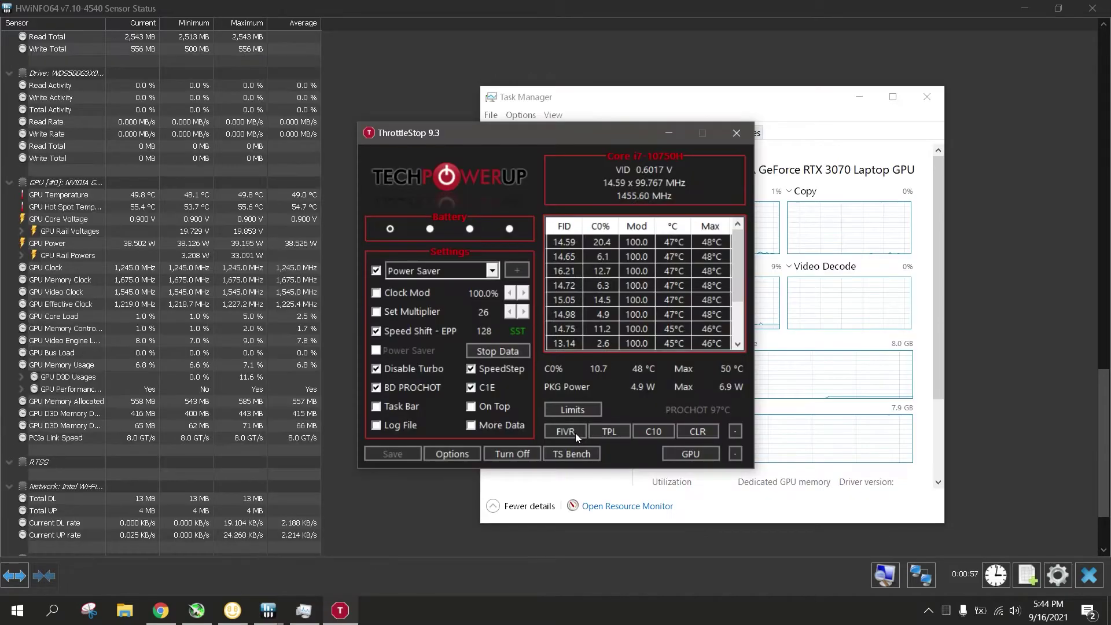
Switch ThrottleStop from the Battery profile to the Mining profile and open its FIVR voltage and turbo ratio settings.
{"action": "left_click", "coordinate": [575, 432]}
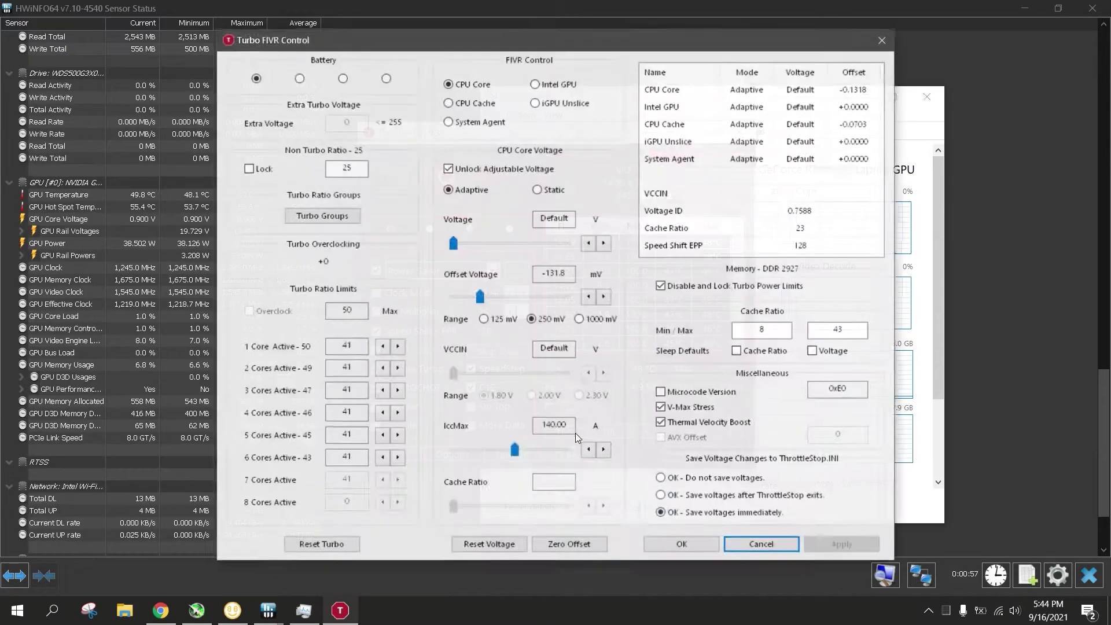
{"action": "left_click", "coordinate": [761, 544]}
{"action": "left_click", "coordinate": [469, 229]}
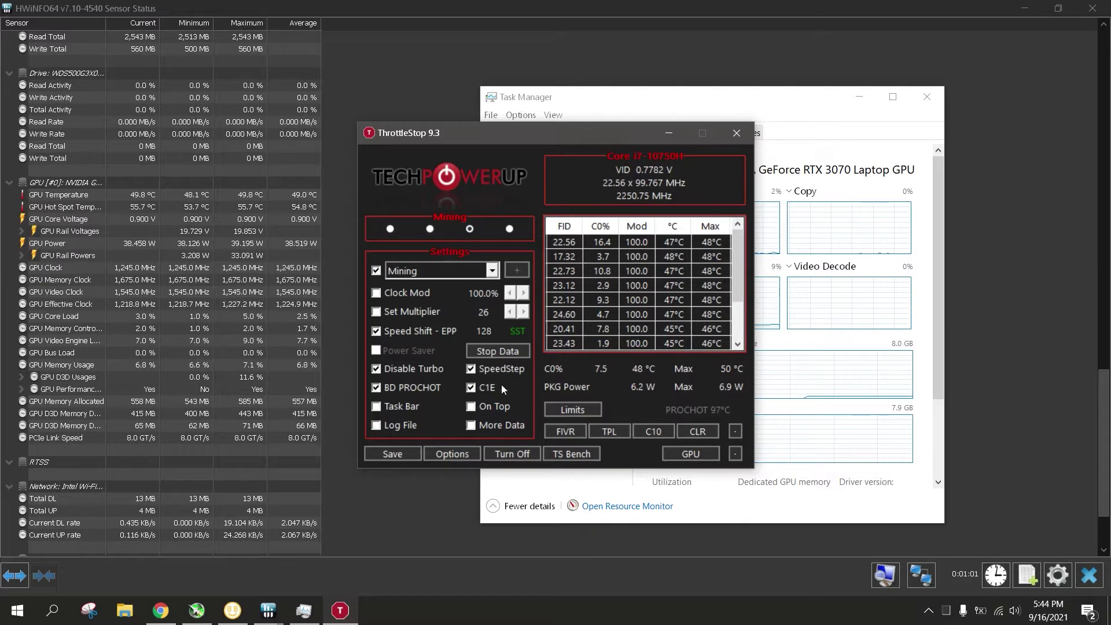
{"action": "left_click", "coordinate": [564, 432]}
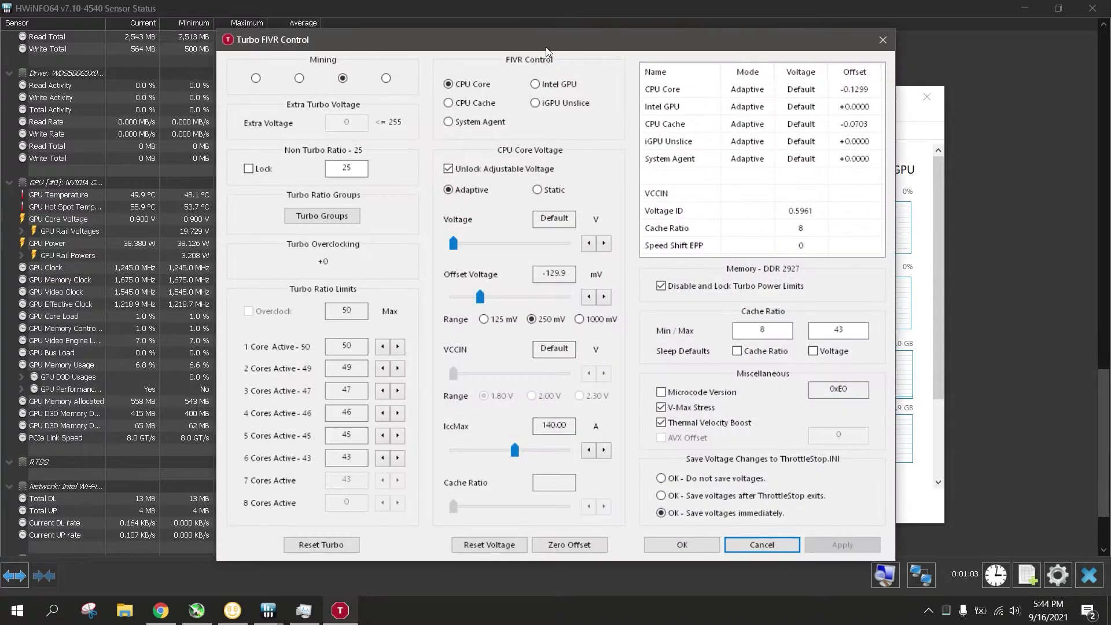
{"action": "left_click_drag", "start_coordinate": [546, 51], "coordinate": [625, 46]}
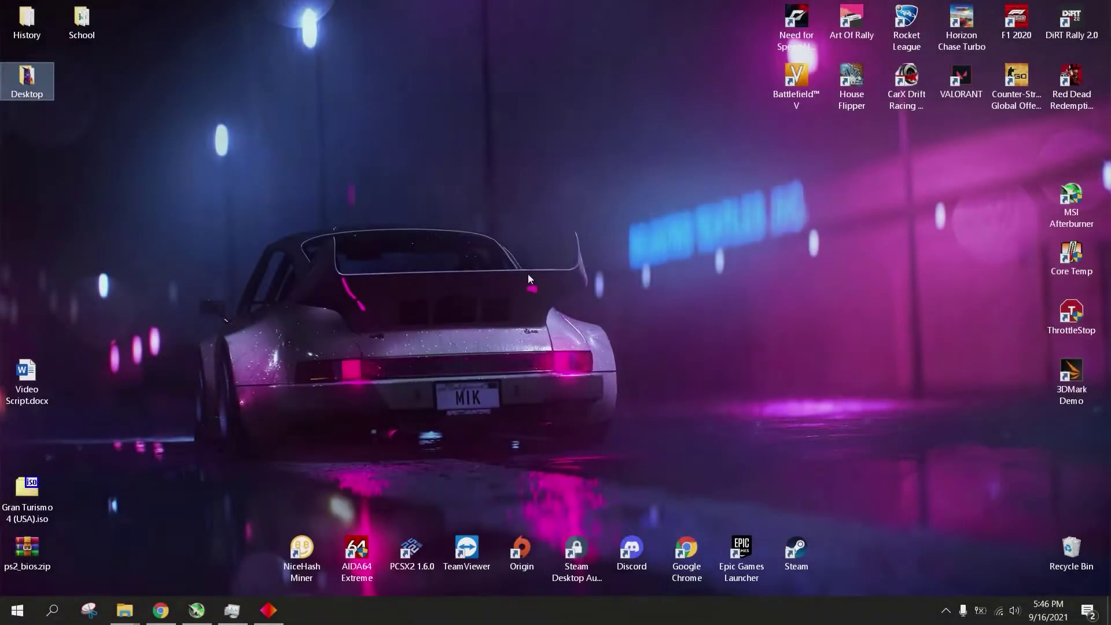
Open the OMEN 15's performance controls in OMEN Gaming Hub, enable Performance mode and try adjusting the manual system fan speed.
{"action": "left_click", "coordinate": [274, 617]}
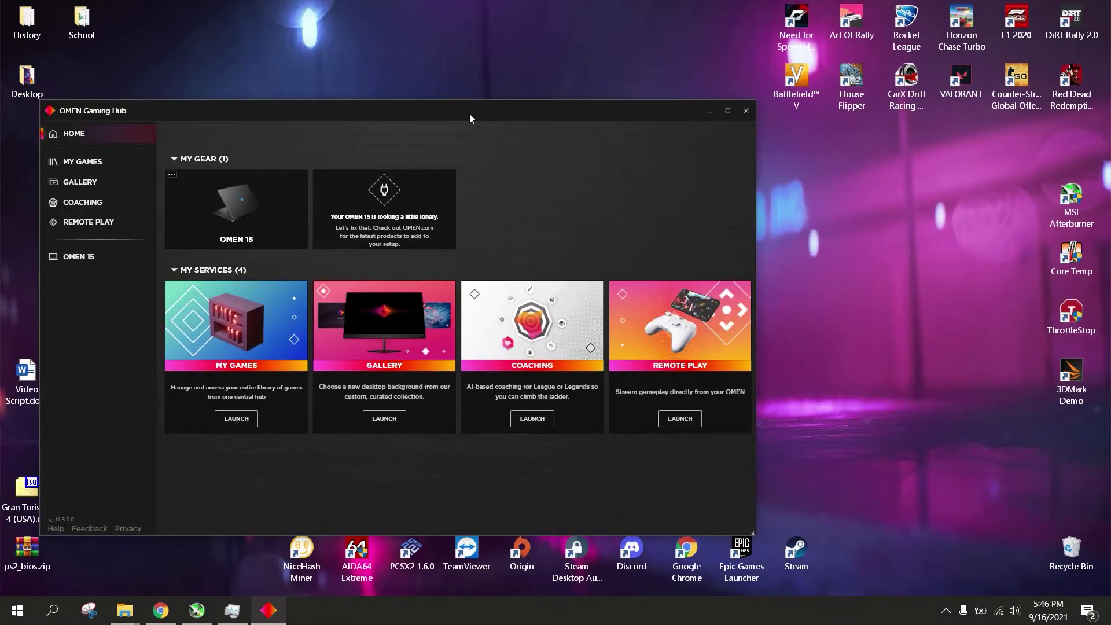
{"action": "left_click_drag", "start_coordinate": [470, 115], "coordinate": [686, 93]}
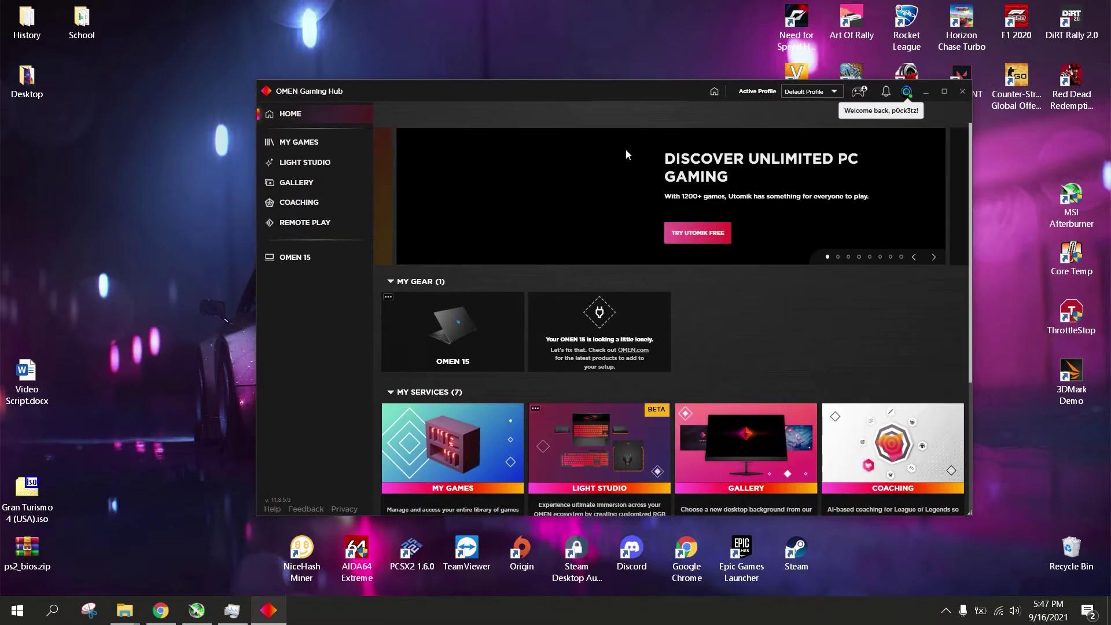
{"action": "left_click", "coordinate": [445, 332]}
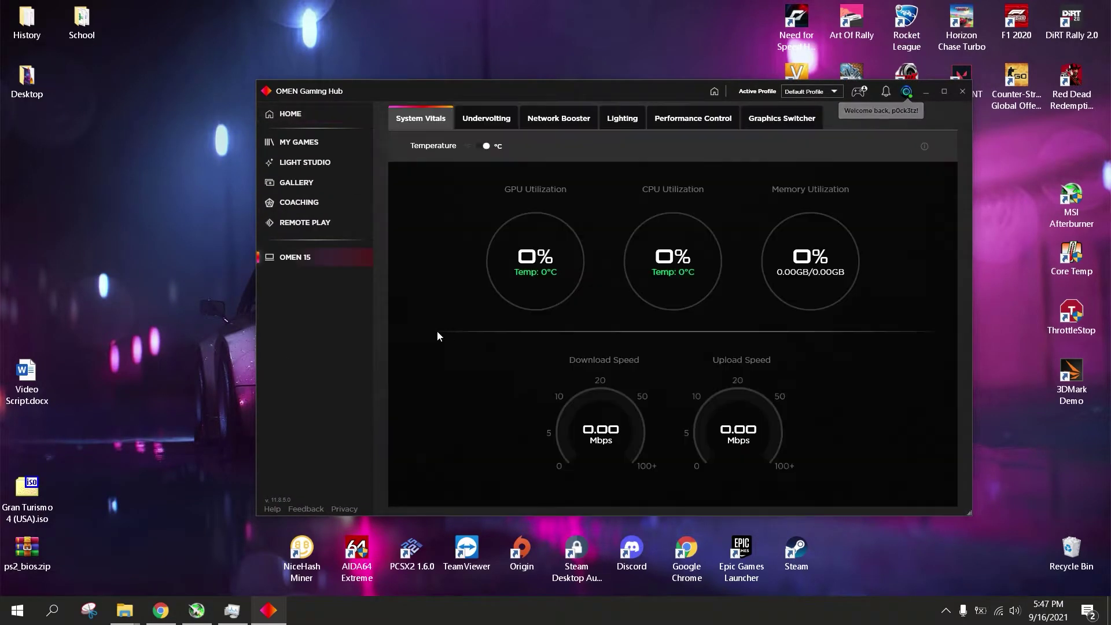
{"action": "left_click", "coordinate": [696, 112]}
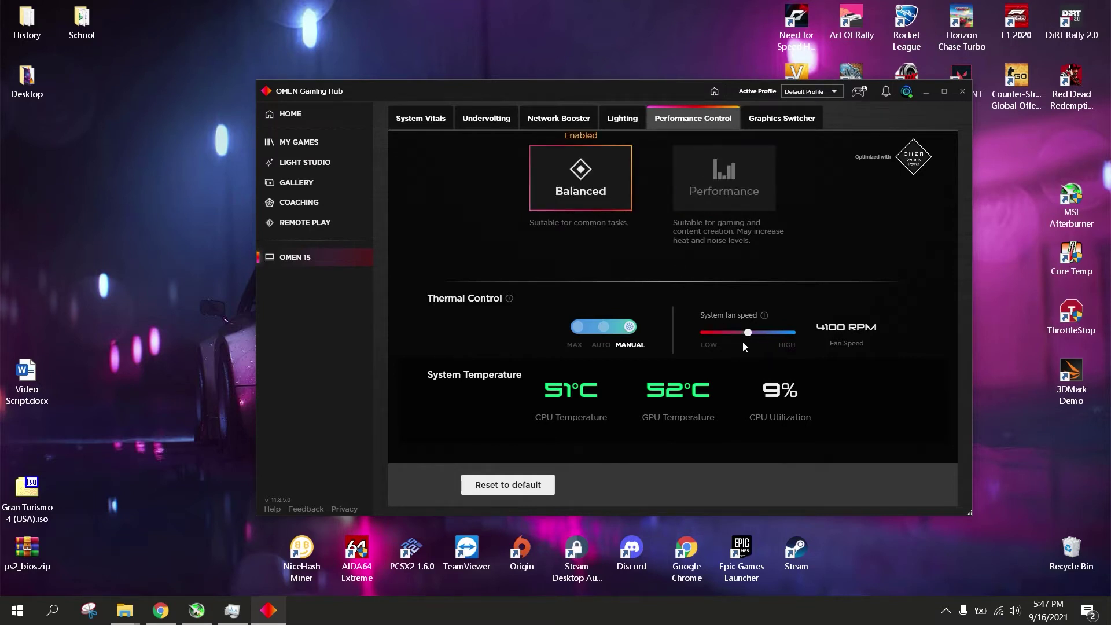
{"action": "left_click_drag", "start_coordinate": [746, 333], "coordinate": [704, 333]}
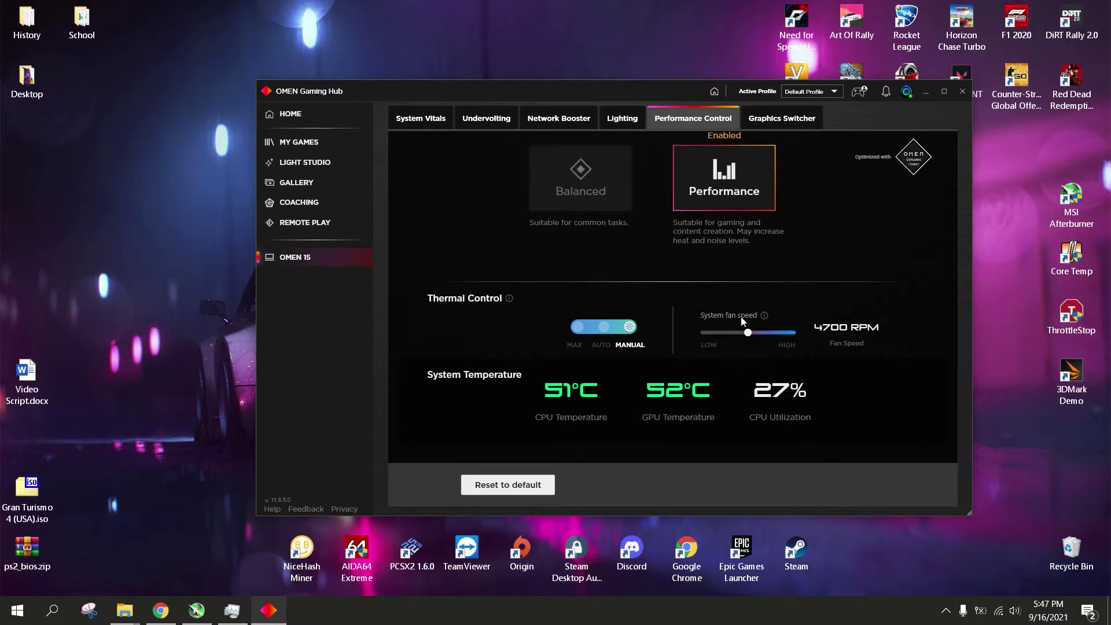